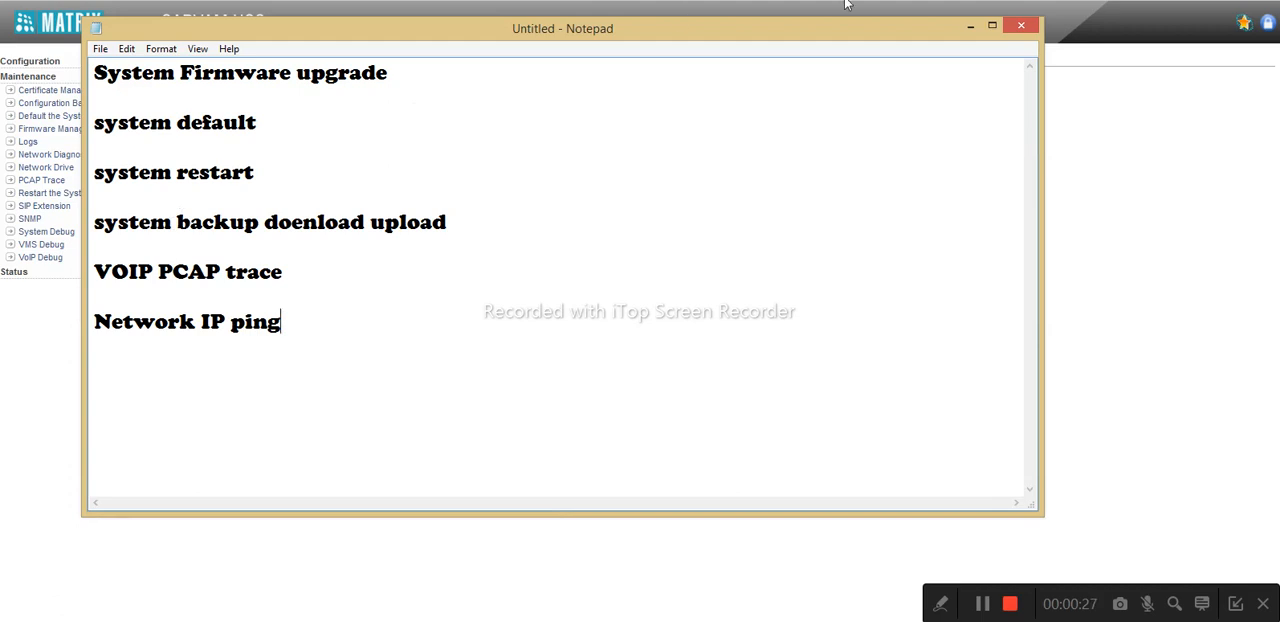
Minimise the Notepad topic list and expand the Maintenance section of the SARVAM UCS page
left_click(970, 28)
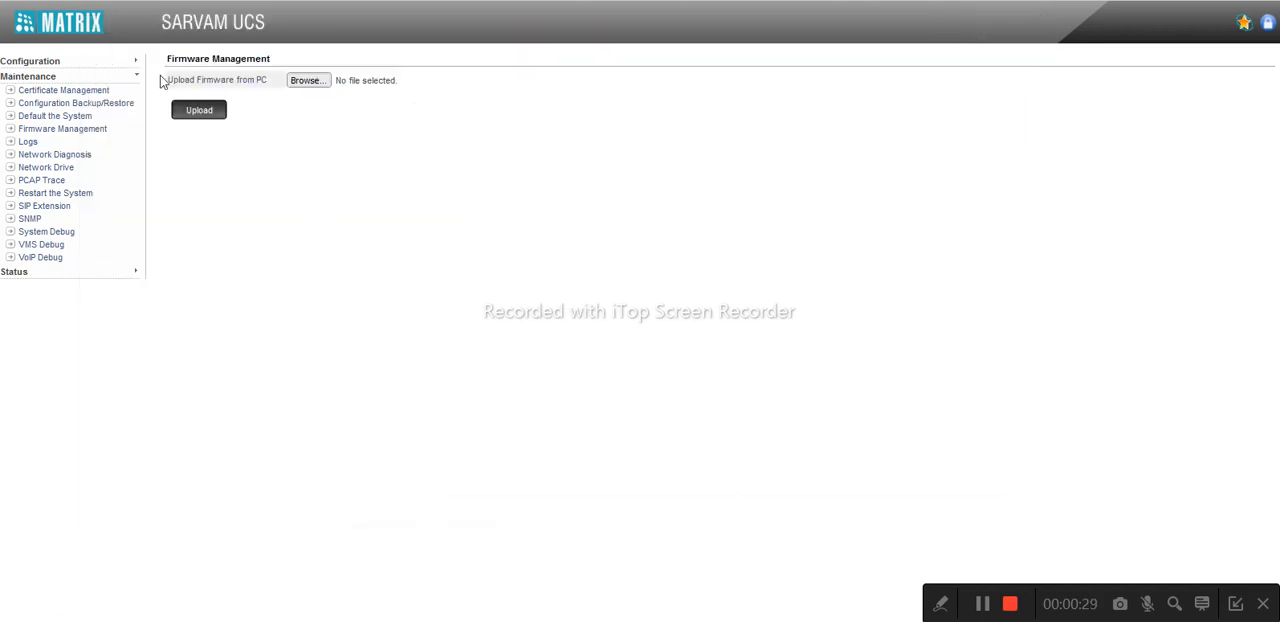
left_click(17, 79)
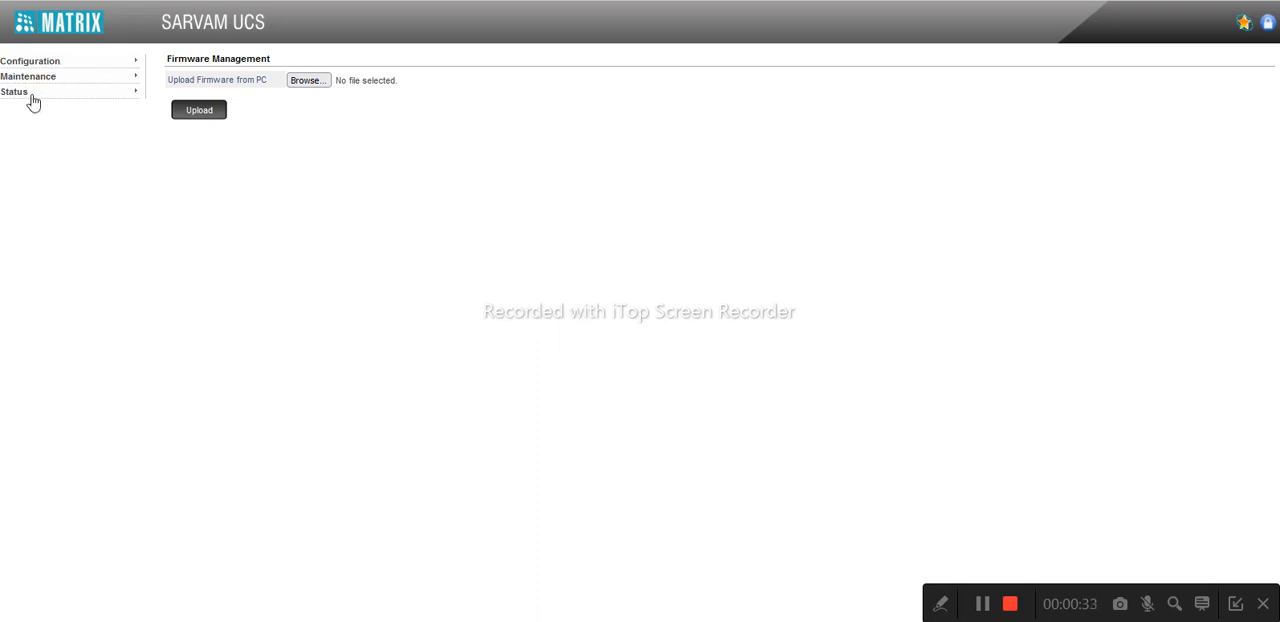
left_click(61, 78)
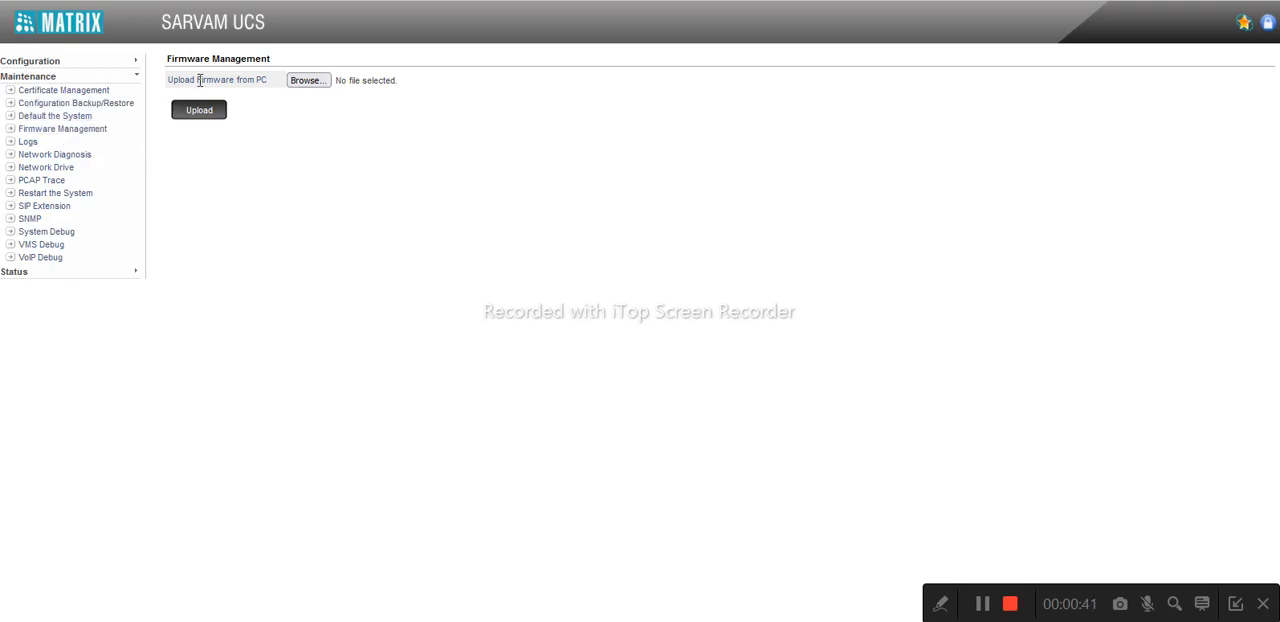
Choose PRASAR_UCS_USB_Package_3.3.0.zip from the V3.3.0 folder as the firmware file
left_click(305, 80)
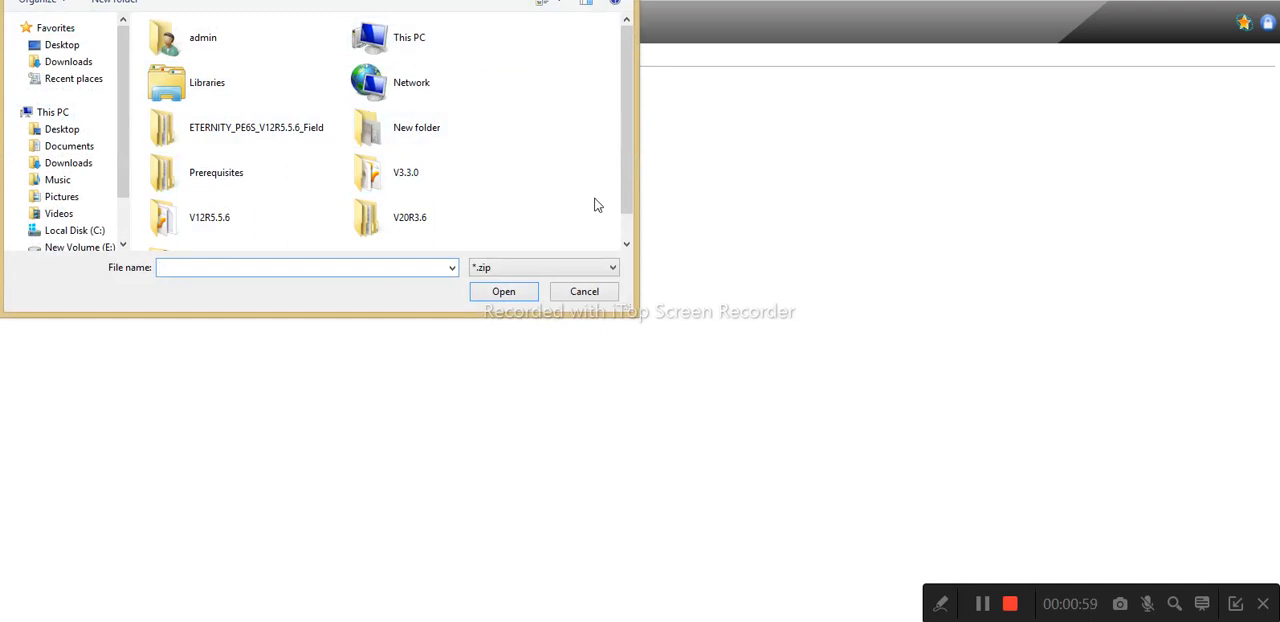
scroll(630, 233, "down", 1)
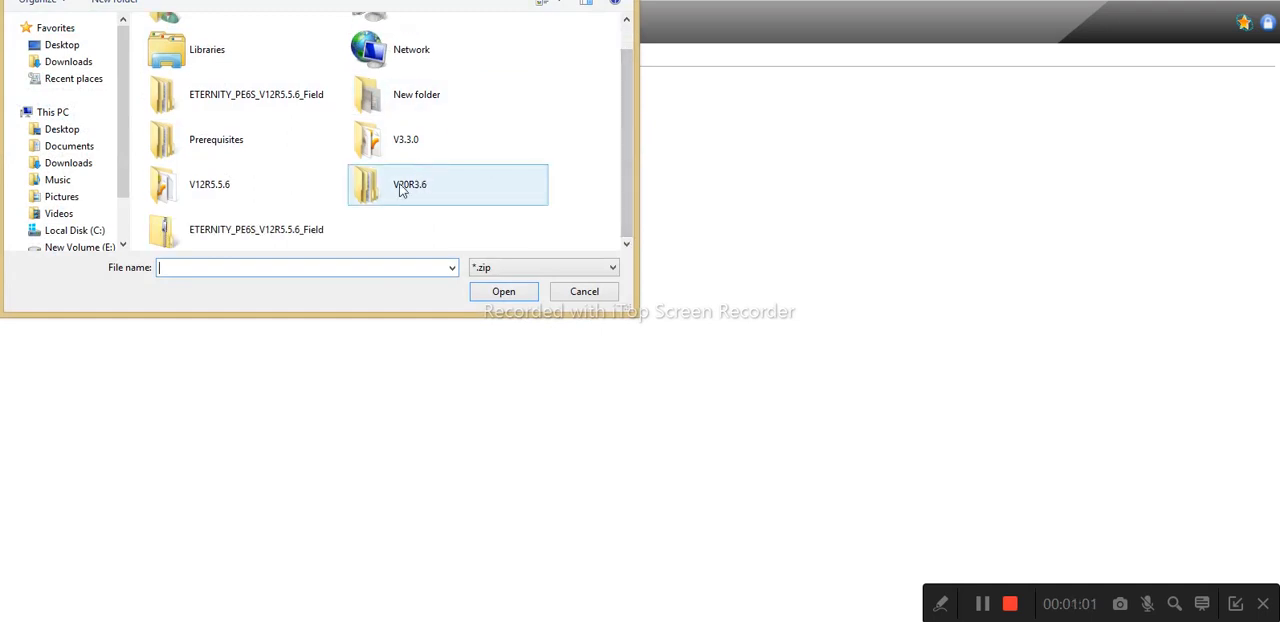
double_click(369, 137)
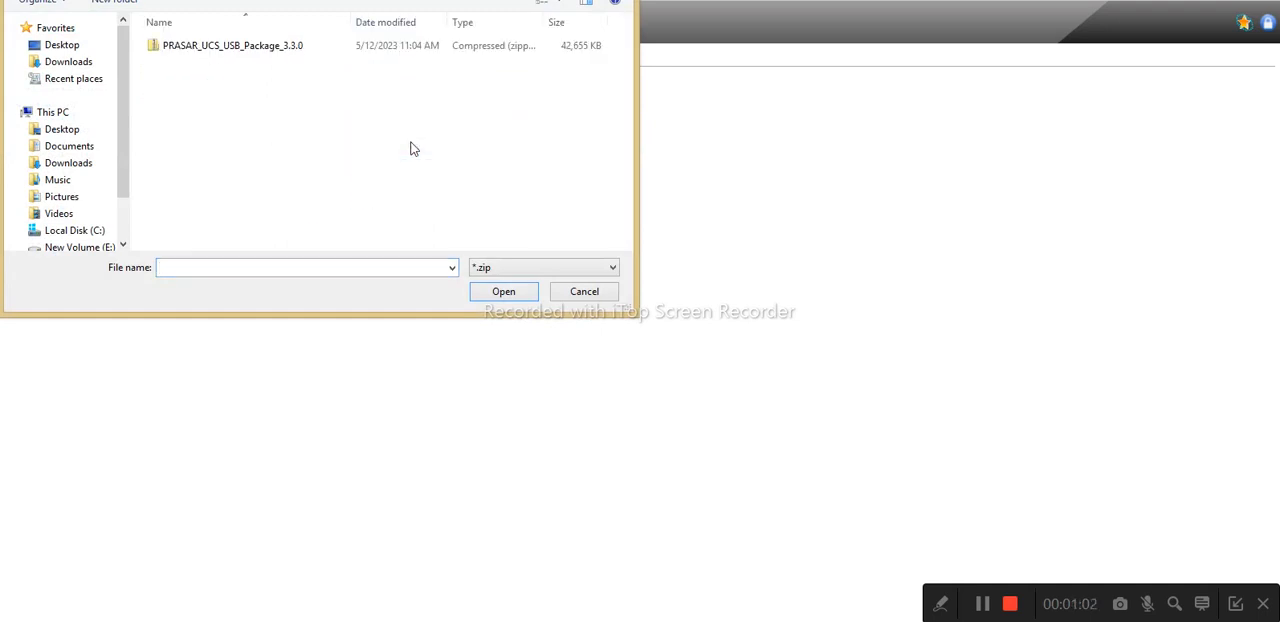
double_click(237, 47)
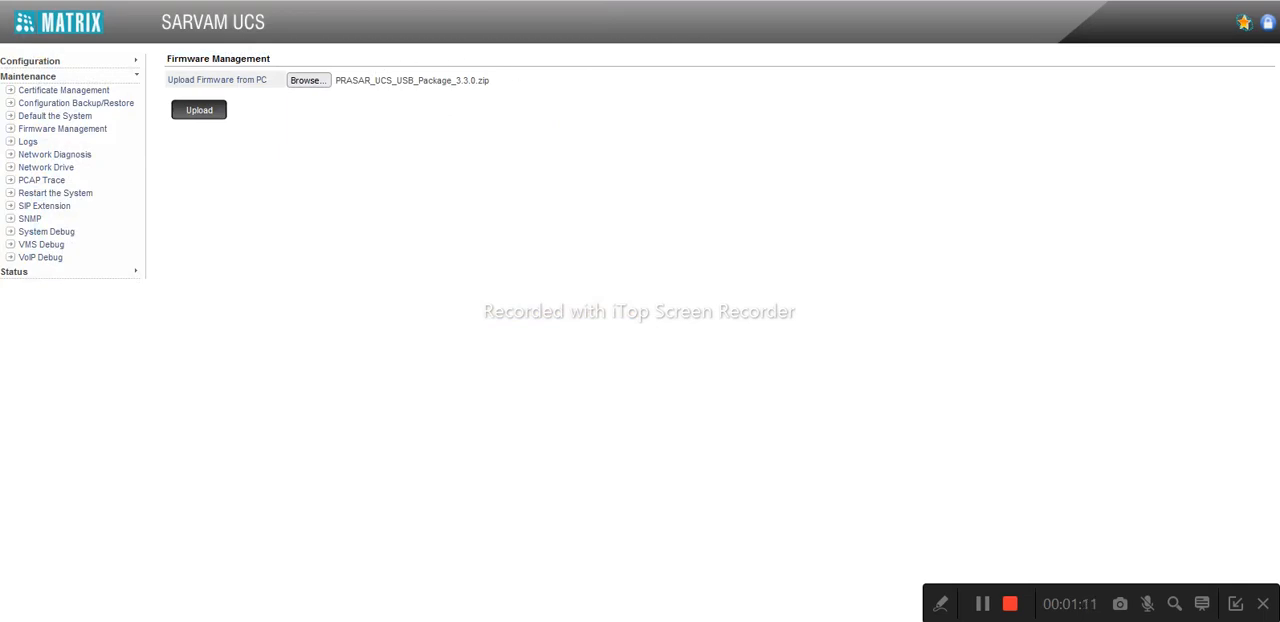
Check the firmware files in the V3.3.0 folder on the desktop and return to the SARVAM UCS page in Firefox
key("super+d")
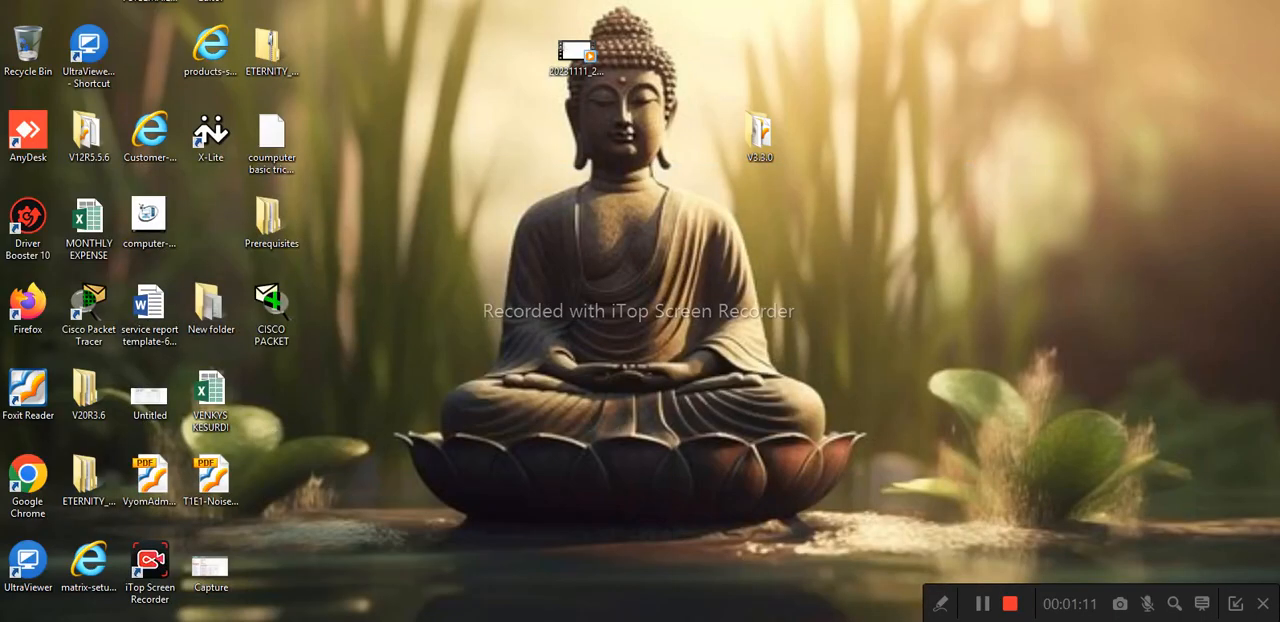
double_click(751, 138)
left_click(513, 218)
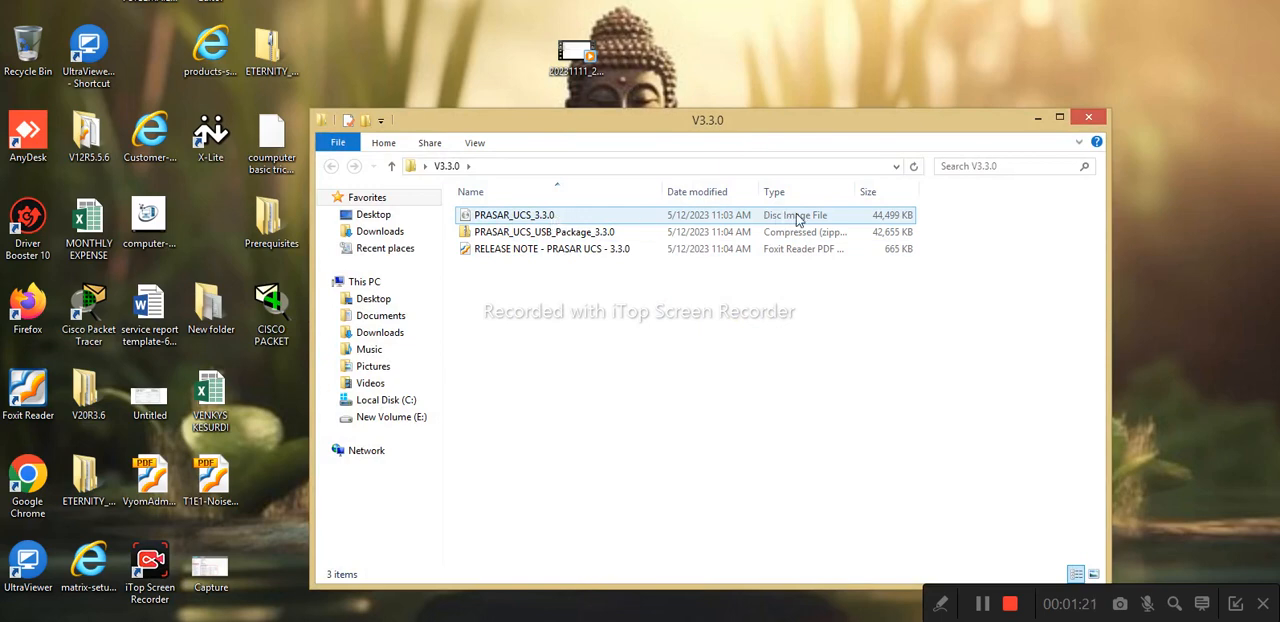
left_click(1041, 119)
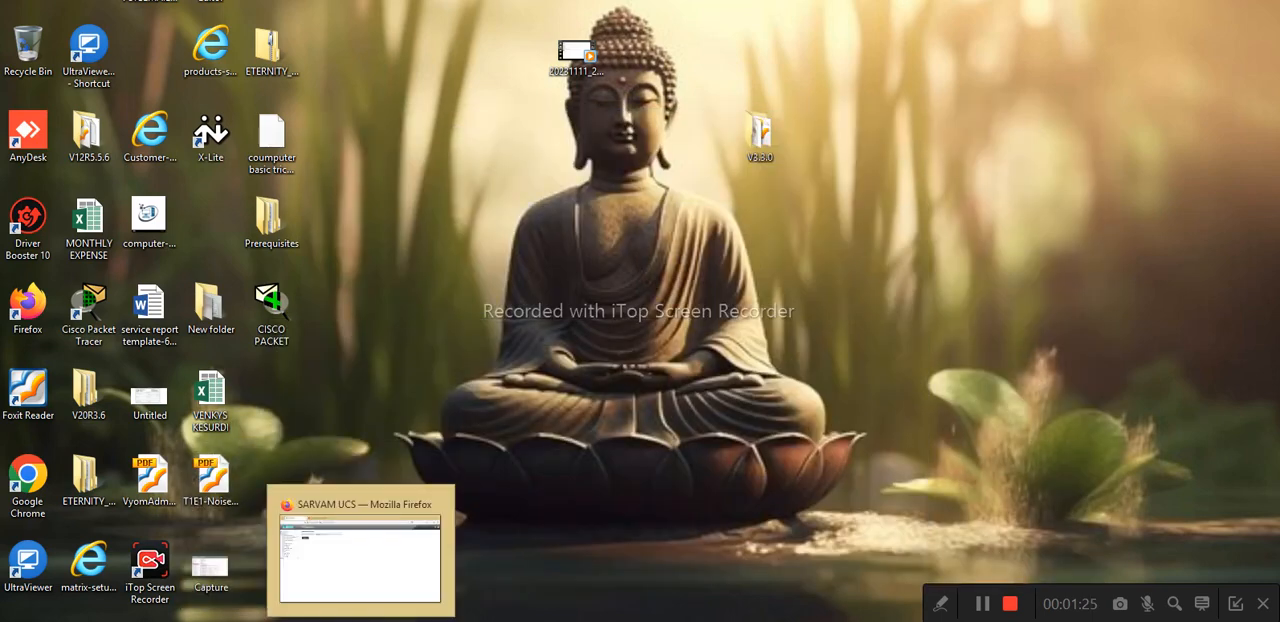
left_click(361, 620)
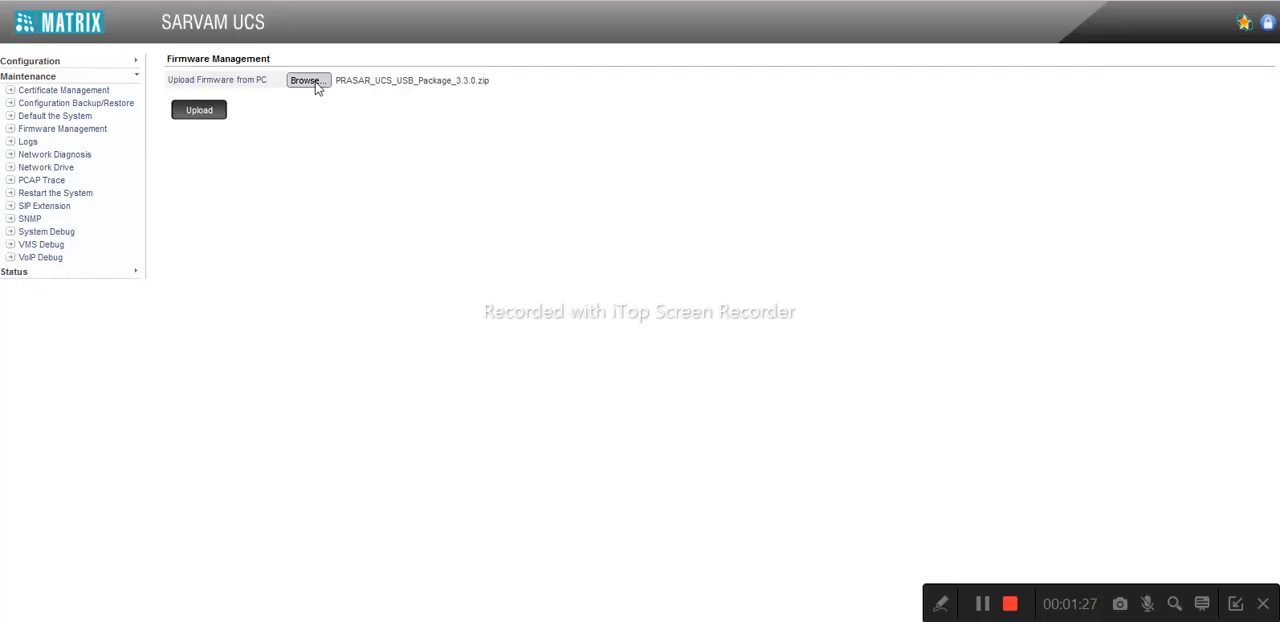
Select the disc image PRASAR_UCS_3.3.0.img from the desktop's V3.3.0 folder as the firmware file, listing all file types
left_click(308, 81)
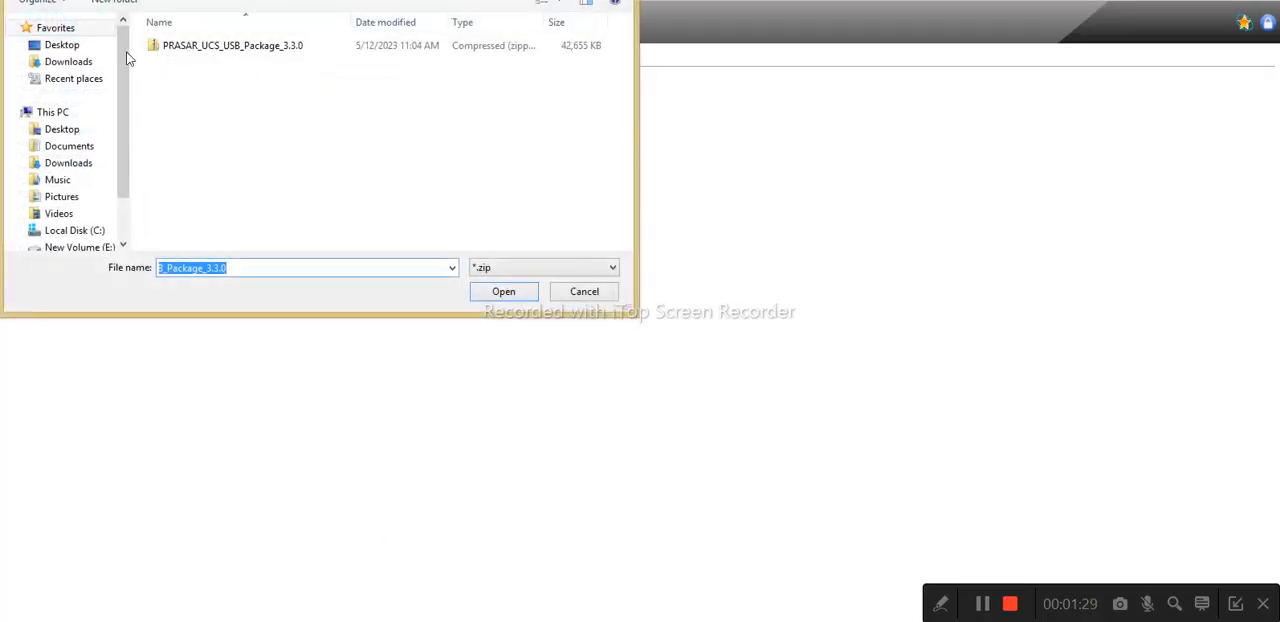
left_click(90, 48)
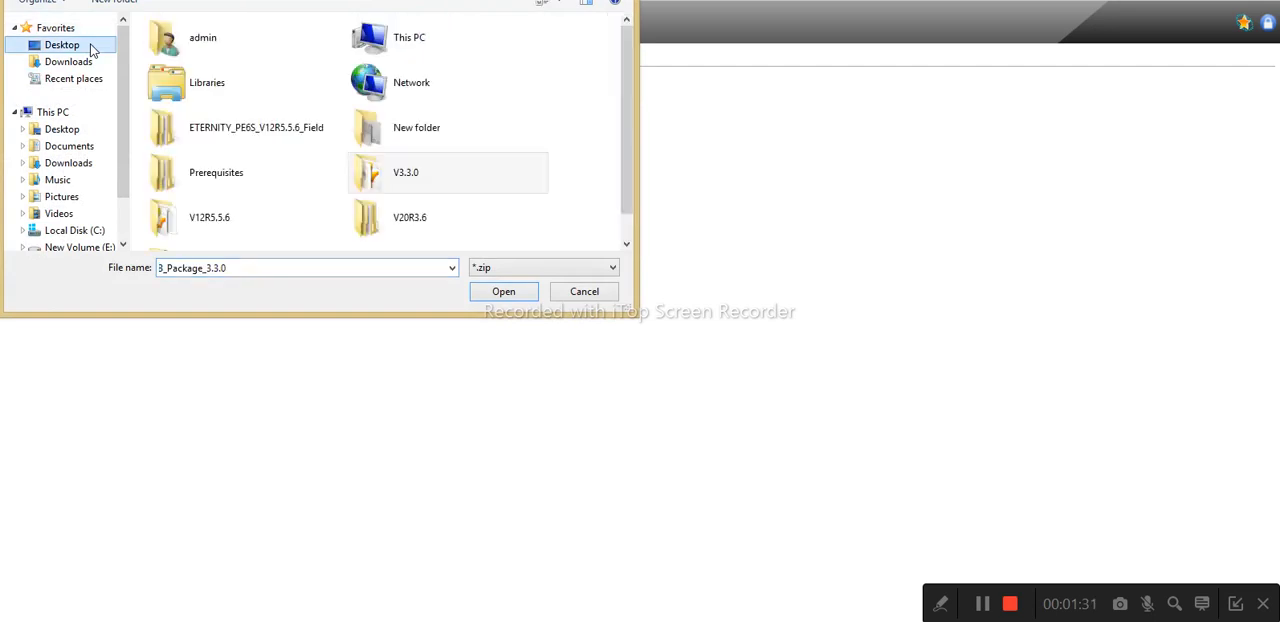
double_click(393, 175)
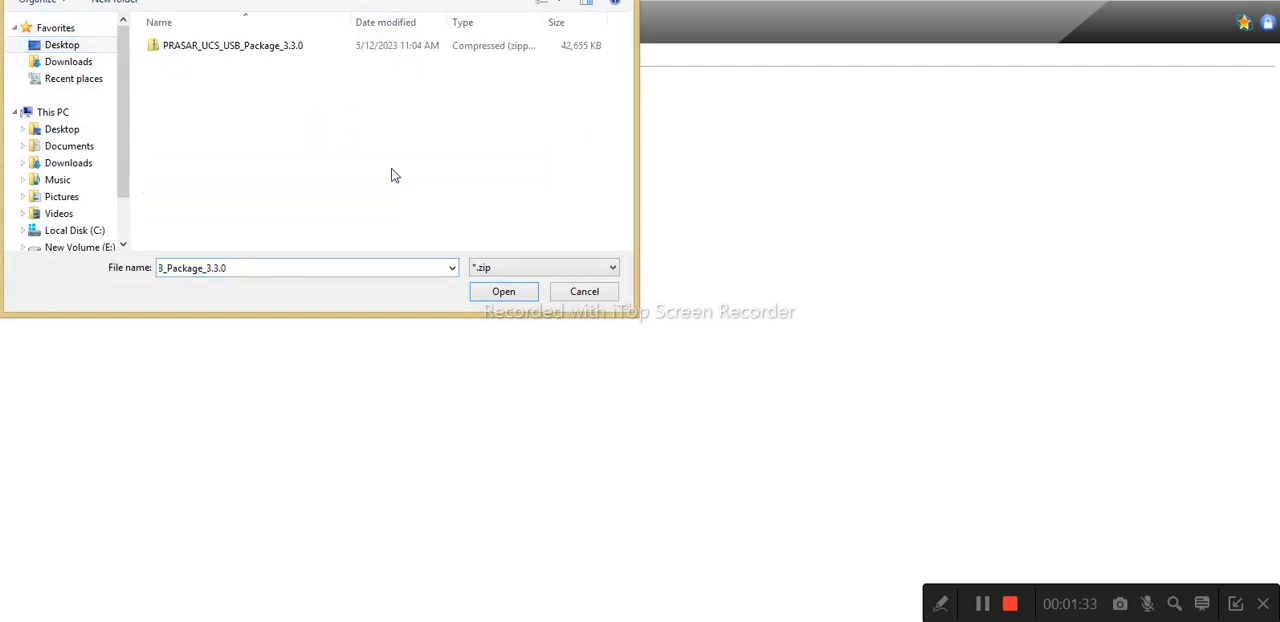
left_click(58, 50)
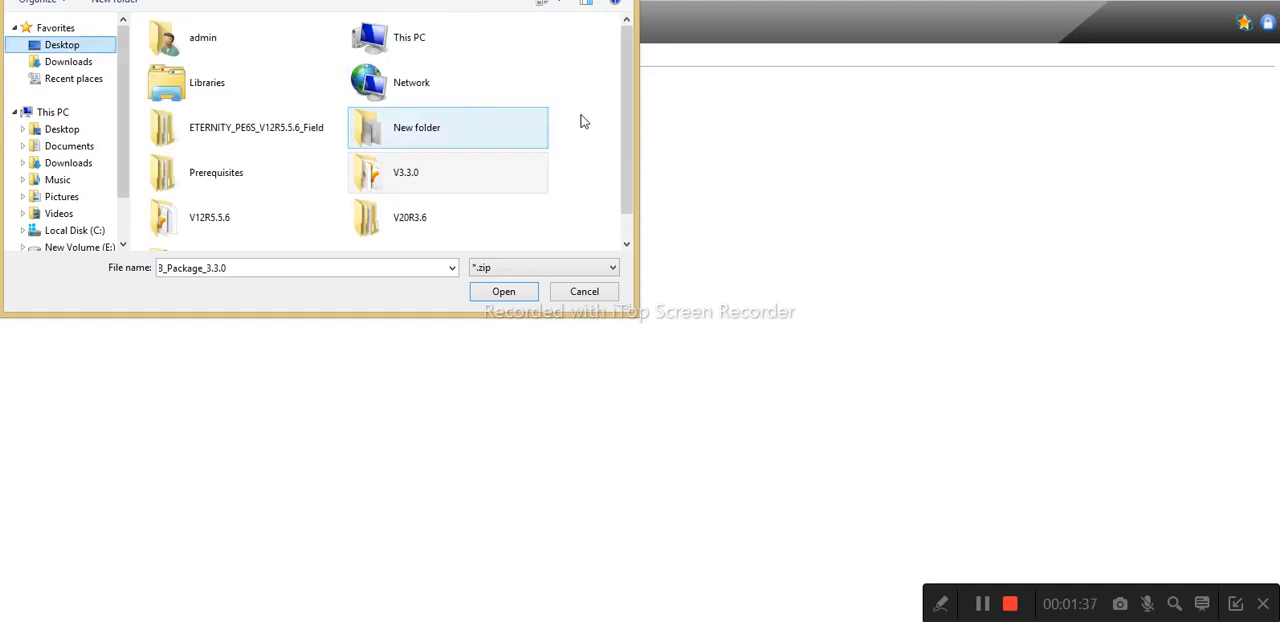
left_click_drag(627, 148, 623, 180)
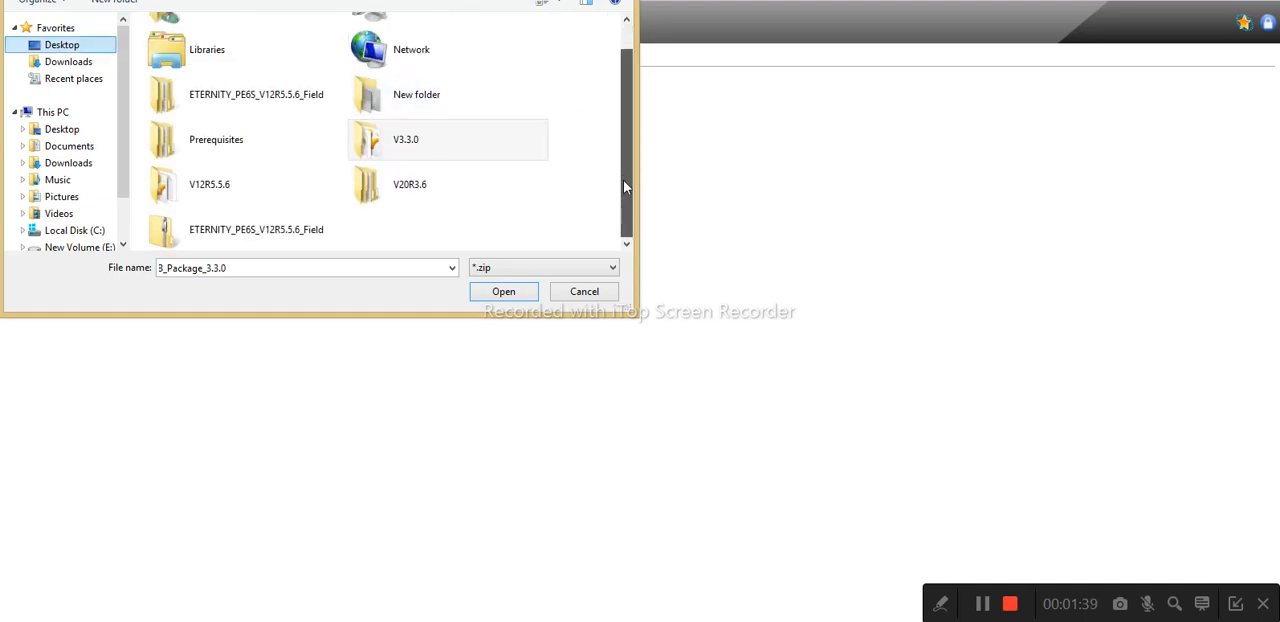
left_click(492, 272)
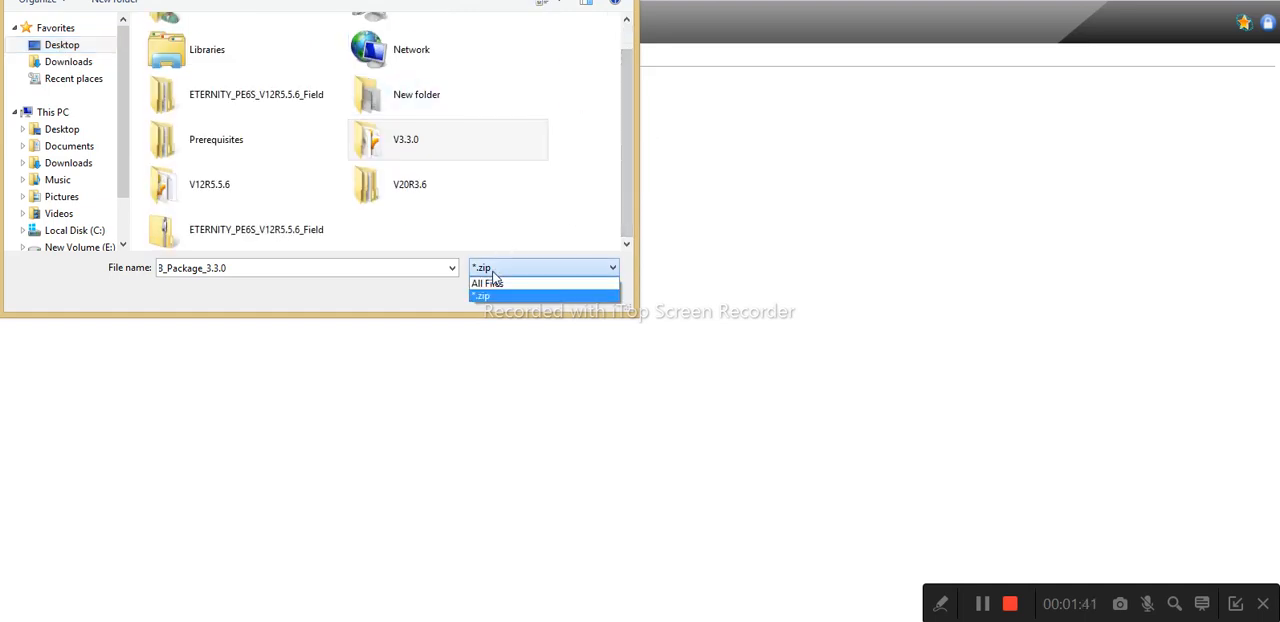
left_click(493, 291)
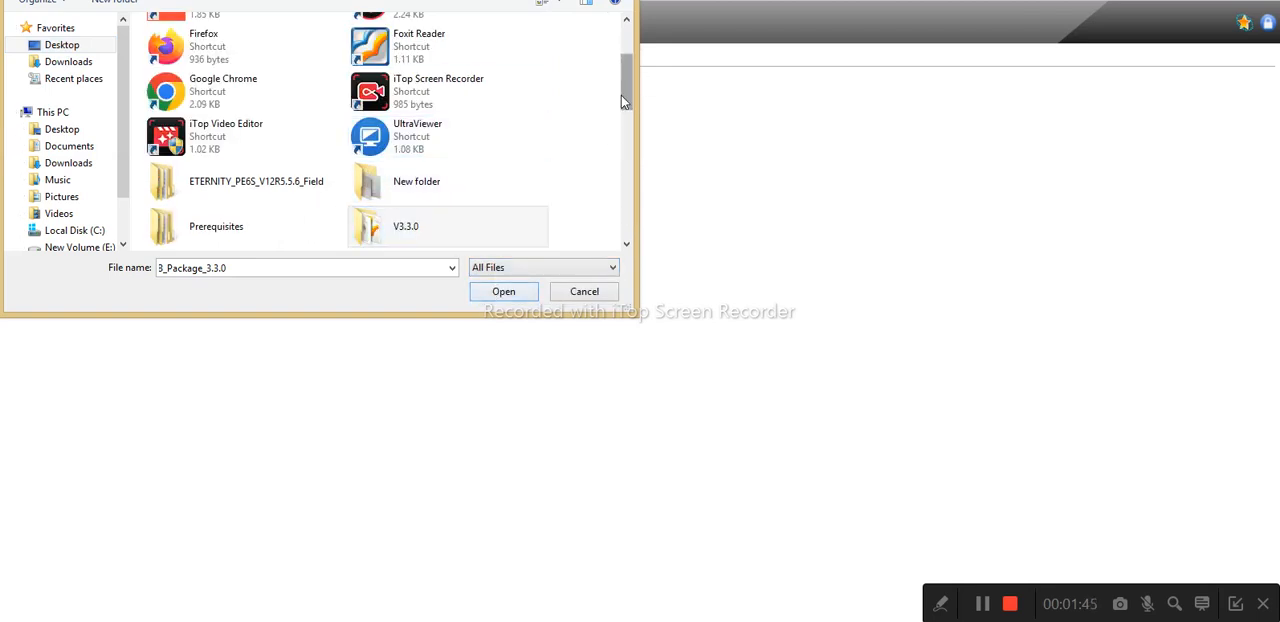
left_click_drag(621, 95, 619, 135)
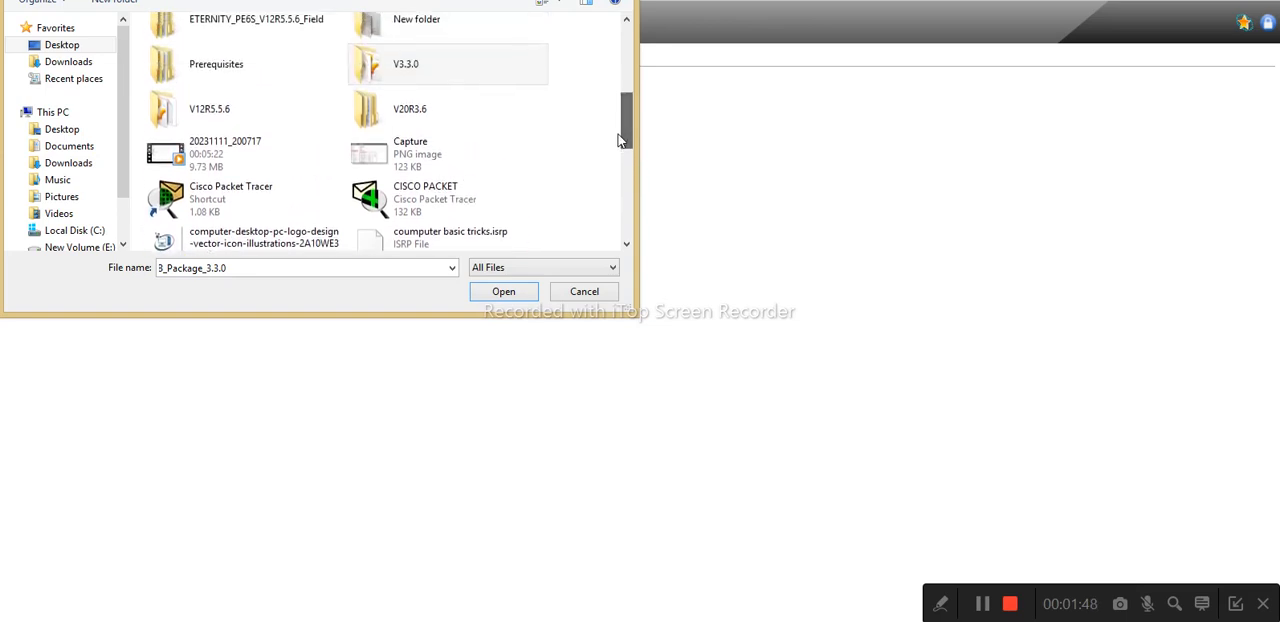
double_click(398, 68)
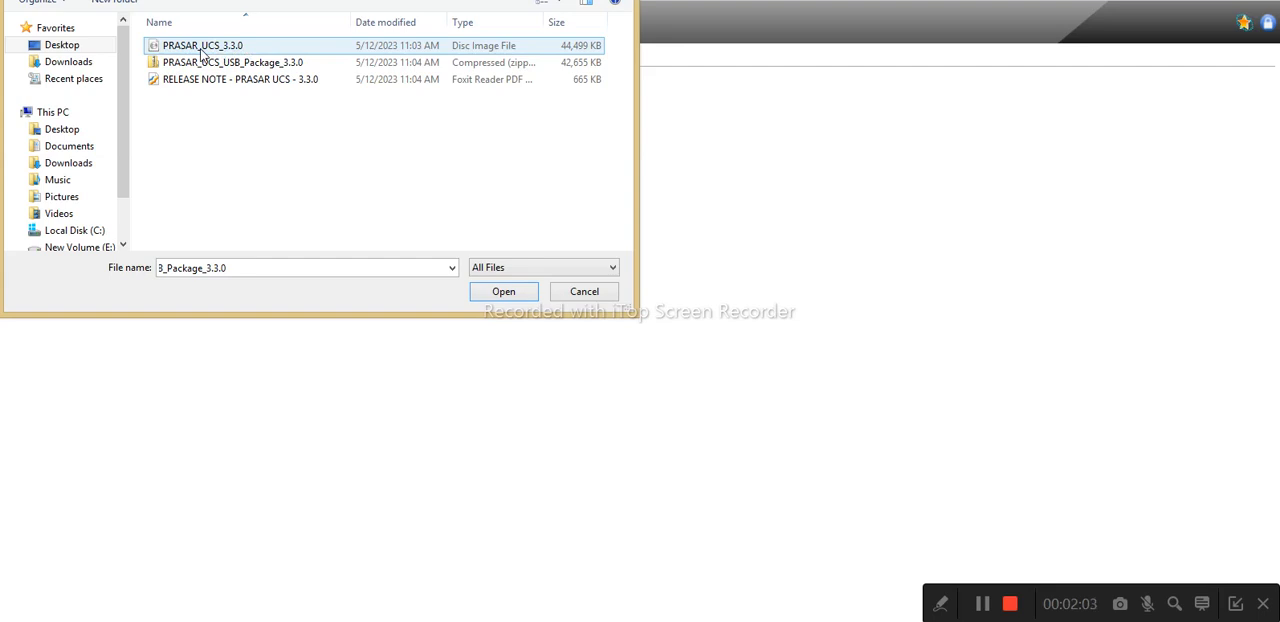
double_click(201, 55)
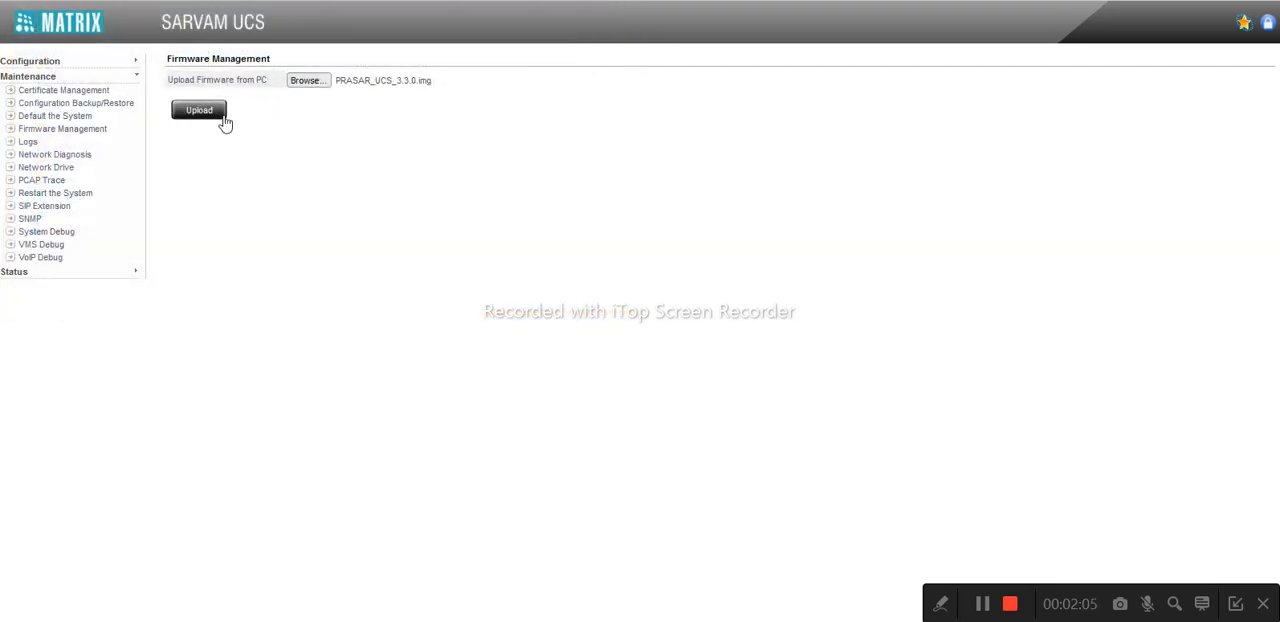
left_click(199, 118)
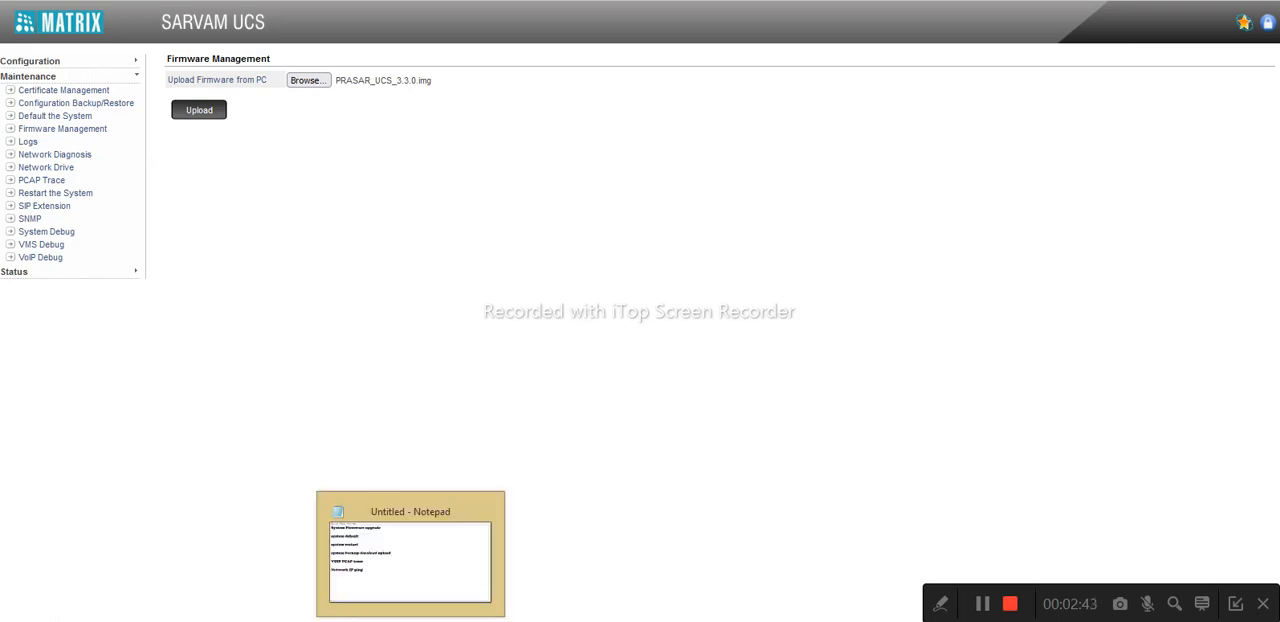
Consult the Notepad topic list, request and confirm the system's factory default, and dismiss the SE password prompt
left_click(410, 620)
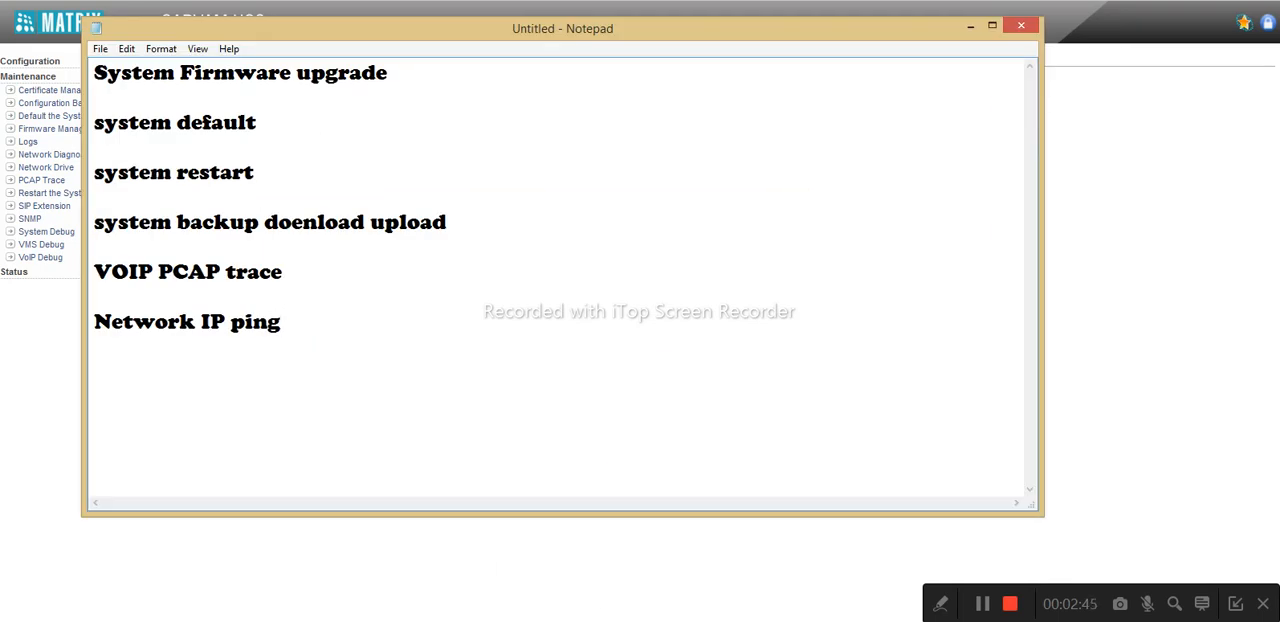
left_click(410, 620)
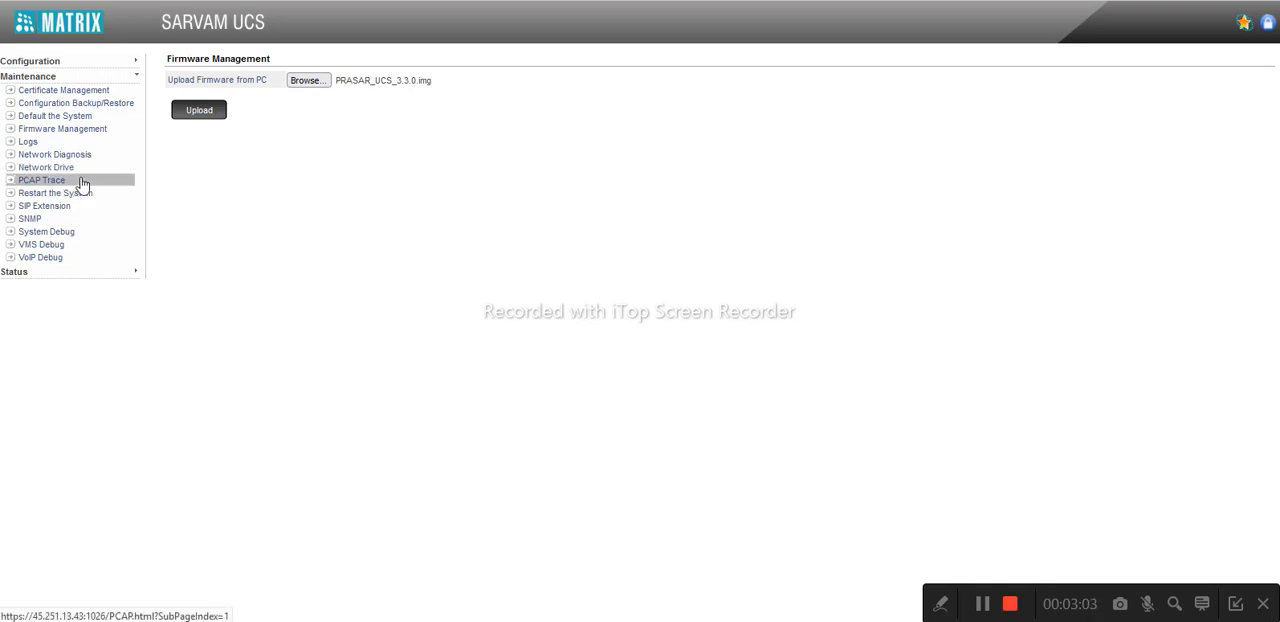
left_click(59, 119)
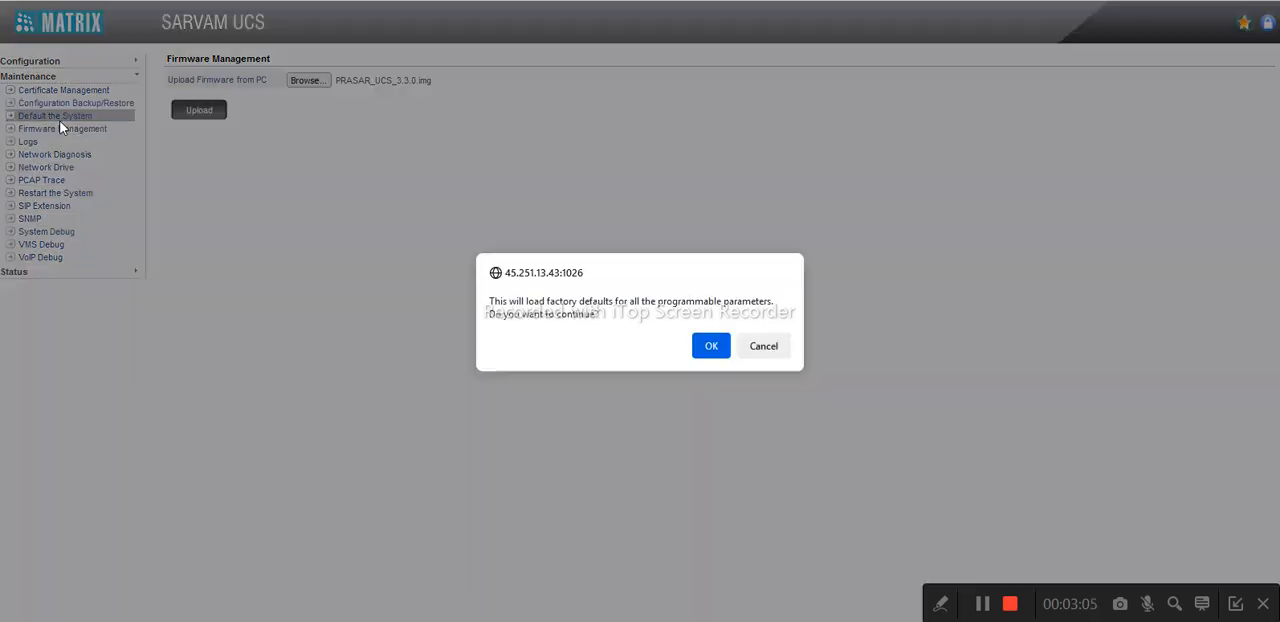
left_click(712, 355)
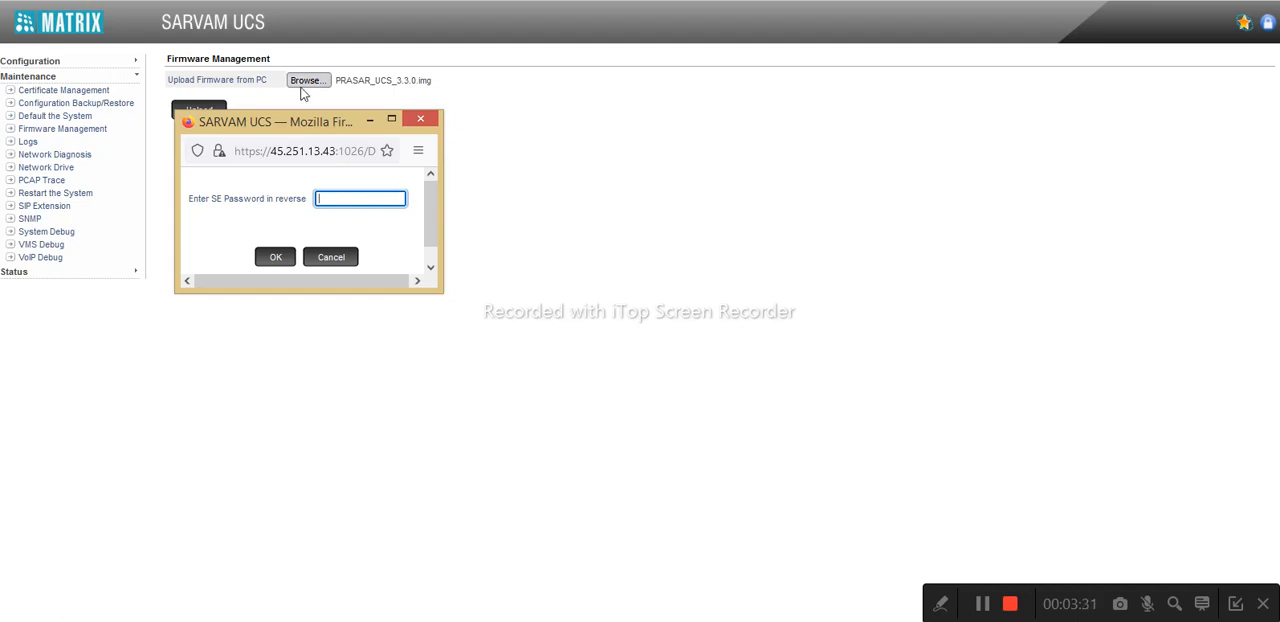
left_click(431, 121)
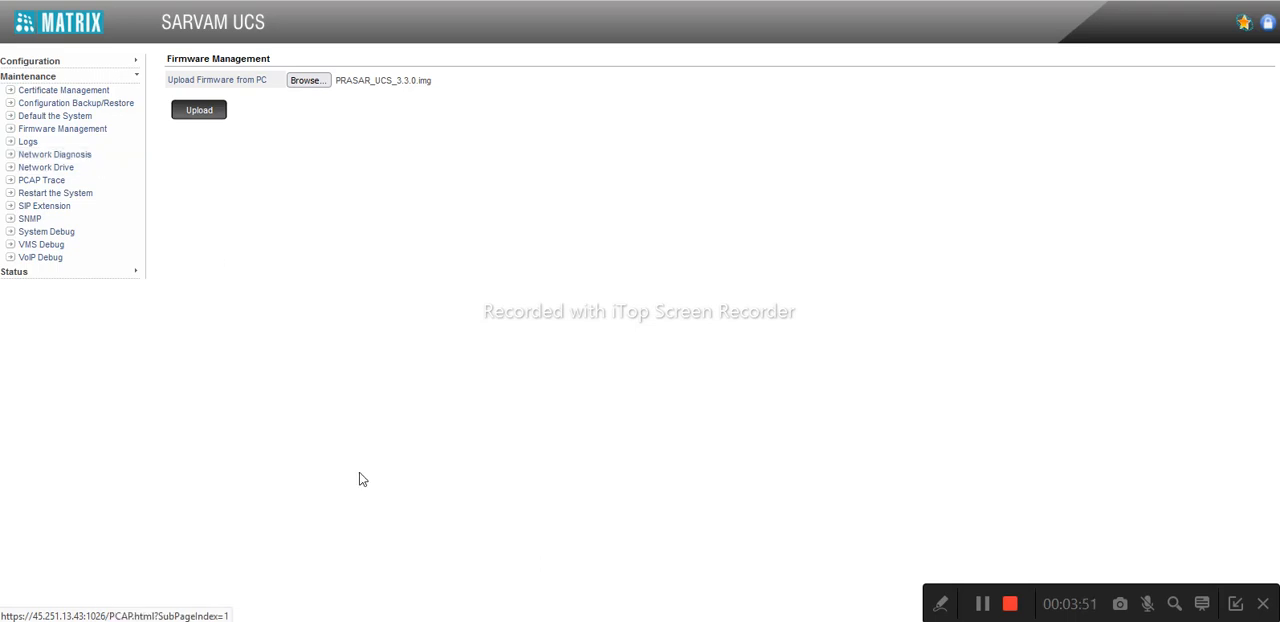
Request and confirm a system restart, allowing the site's blocked pop-up, and dismiss the SE password prompt without entering anything
left_click(433, 620)
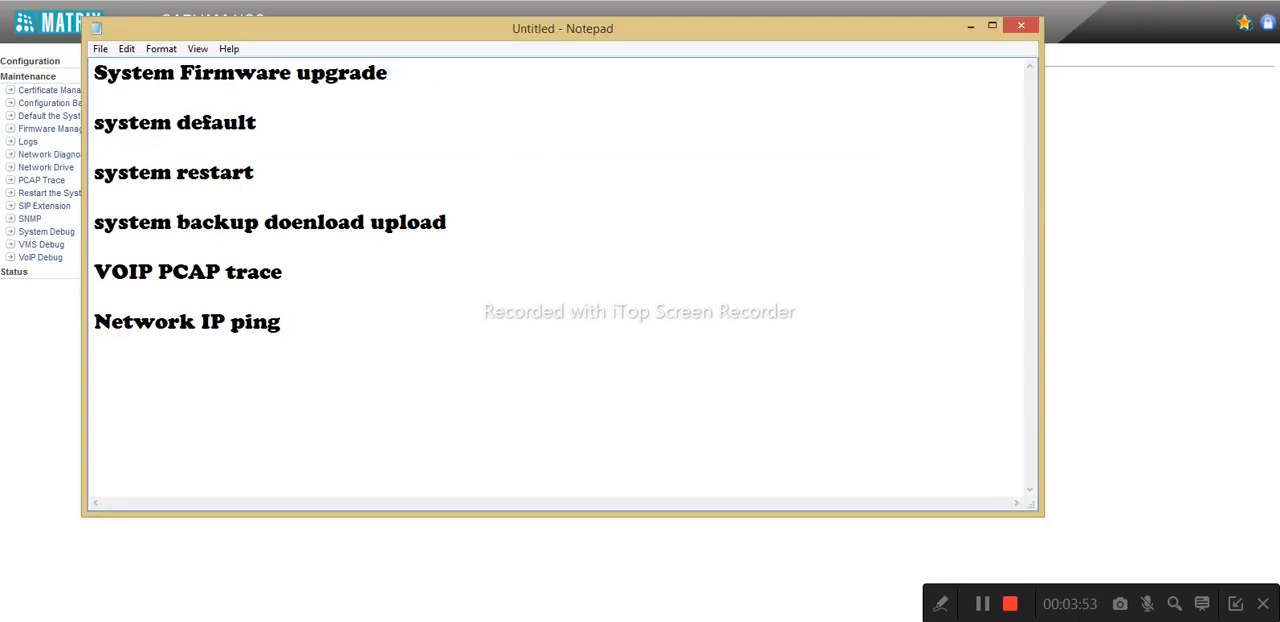
left_click(969, 25)
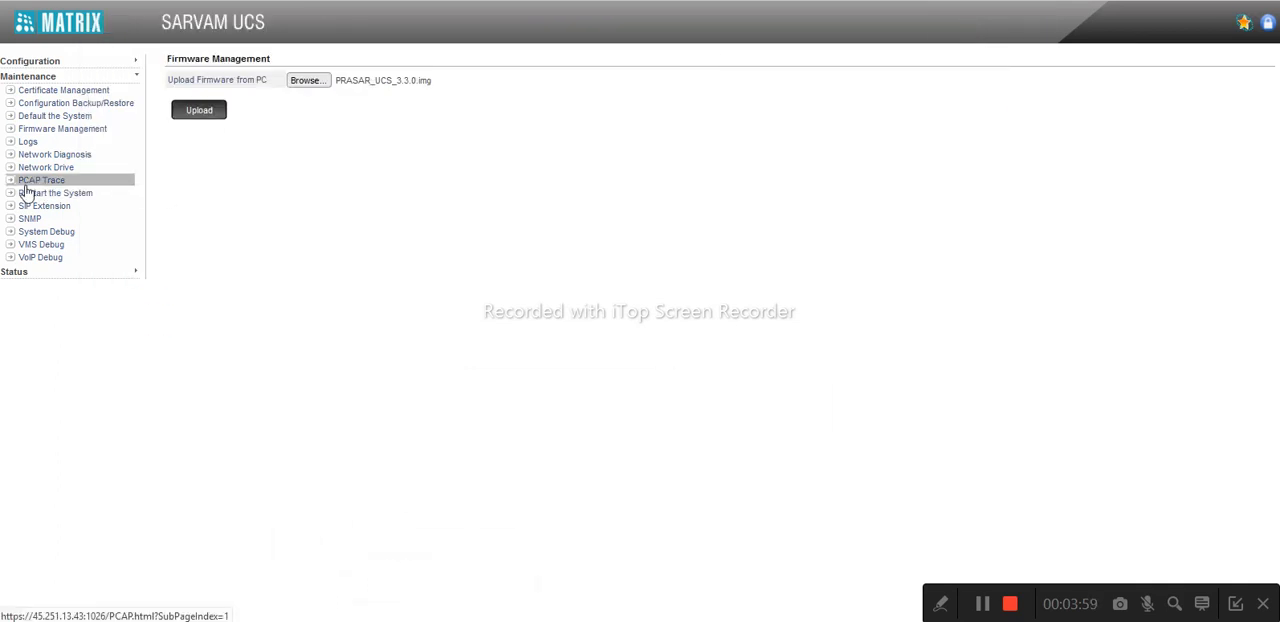
left_click(77, 200)
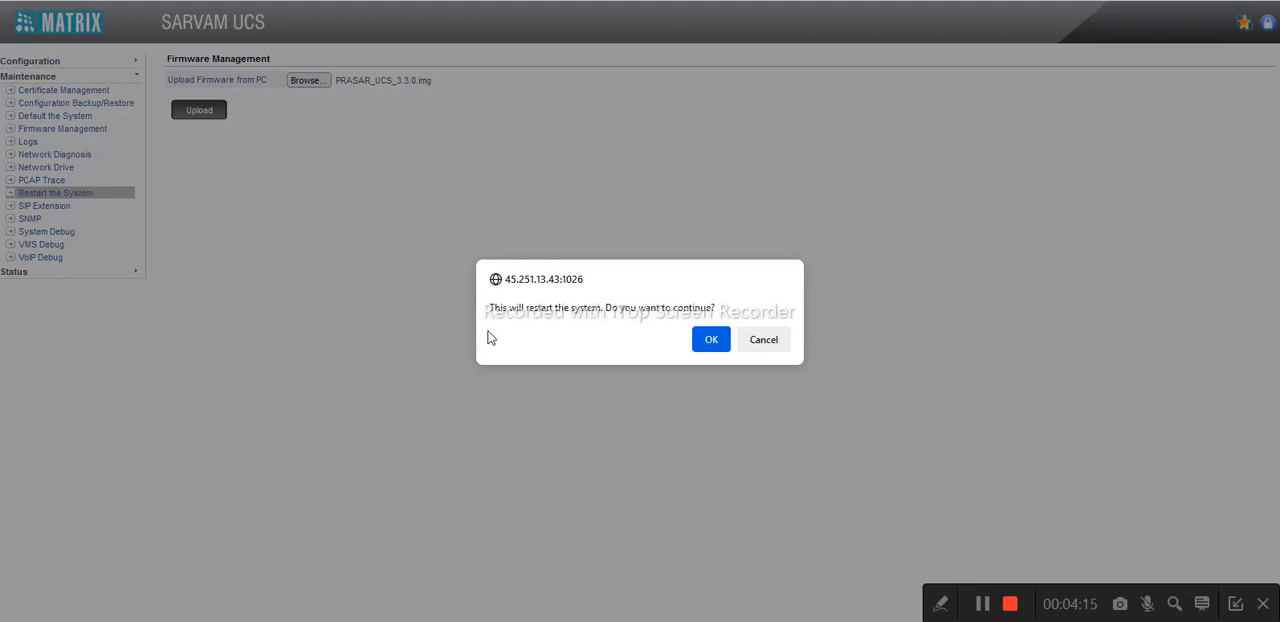
left_click(713, 343)
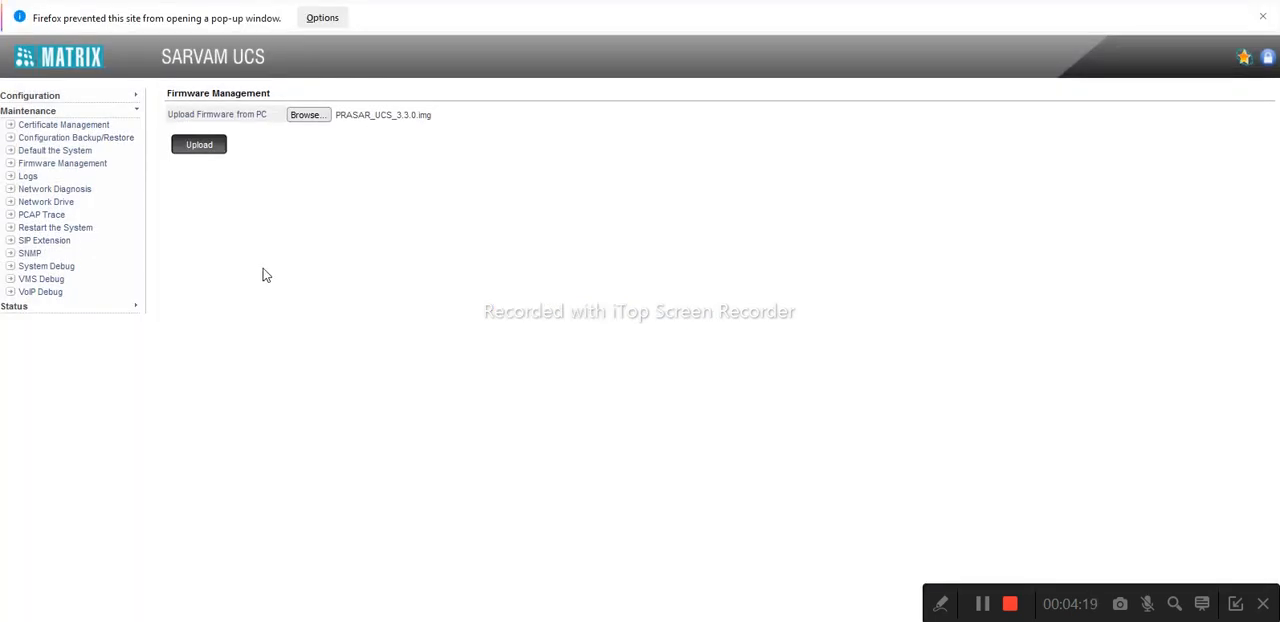
left_click(325, 17)
left_click(371, 45)
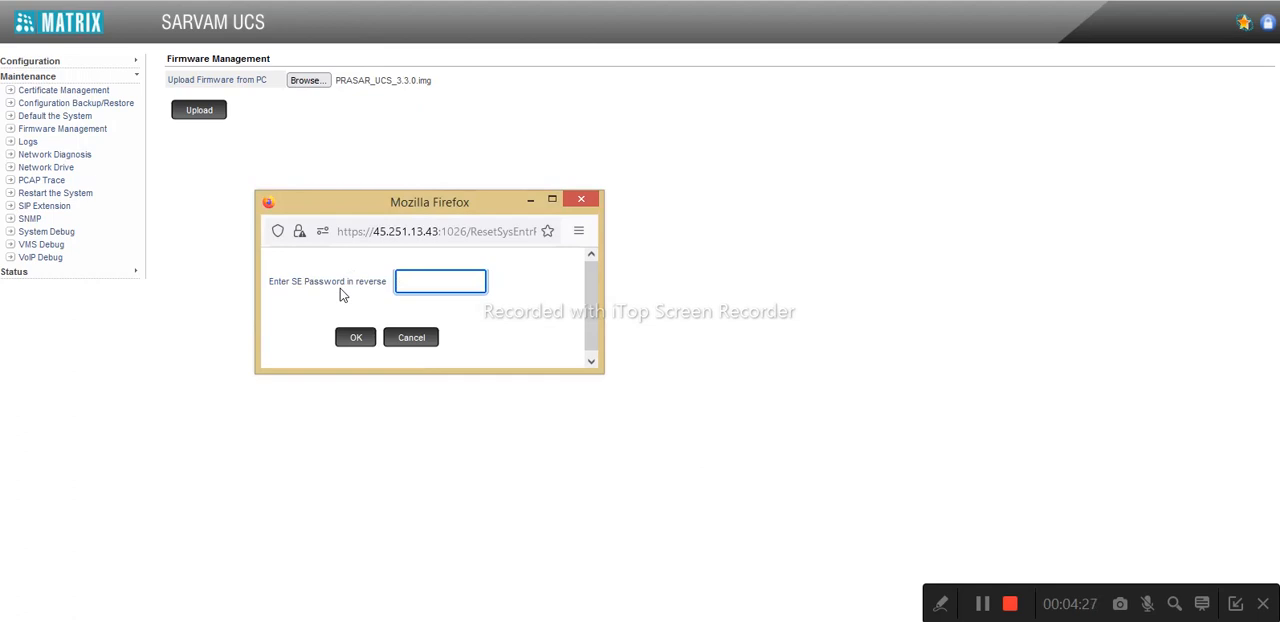
left_click(580, 203)
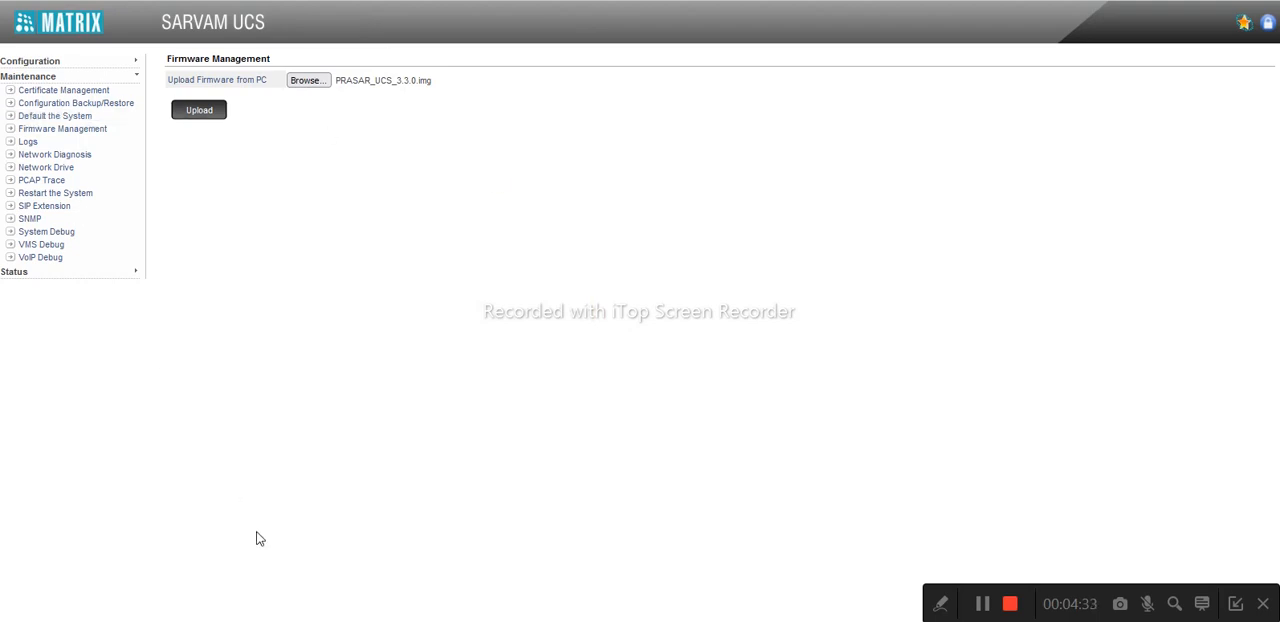
Consult the Notepad topic list, keeping it unsaved and open, and download a backup of the system configuration
left_click(410, 545)
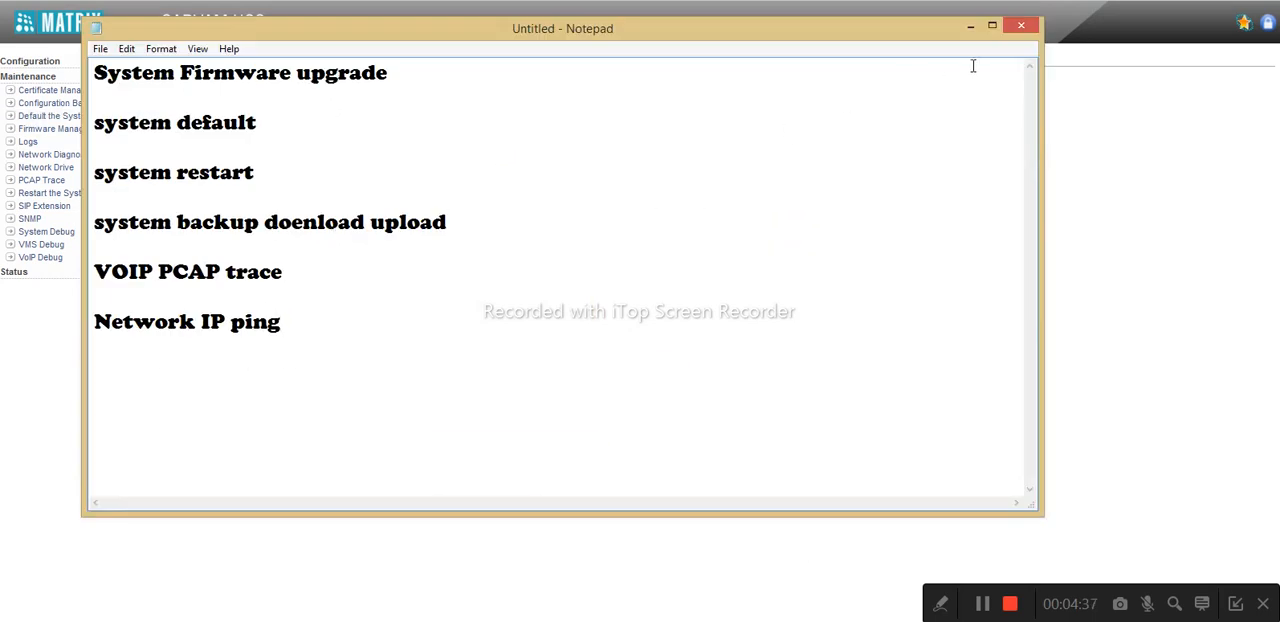
left_click(1021, 27)
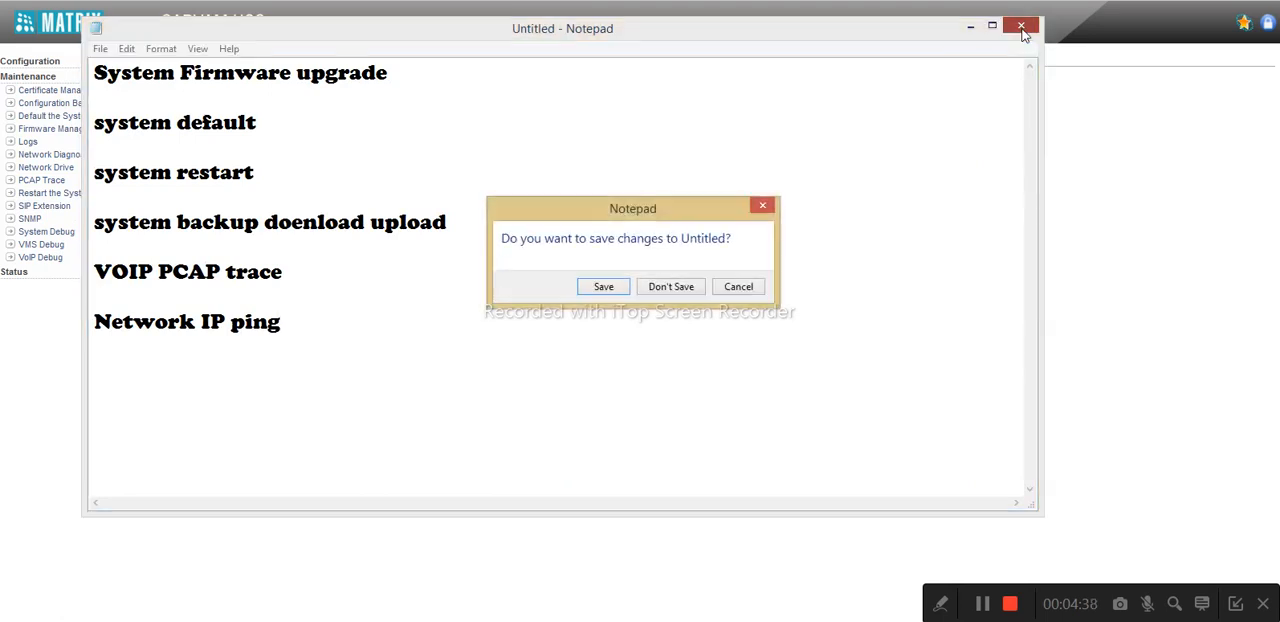
left_click(740, 287)
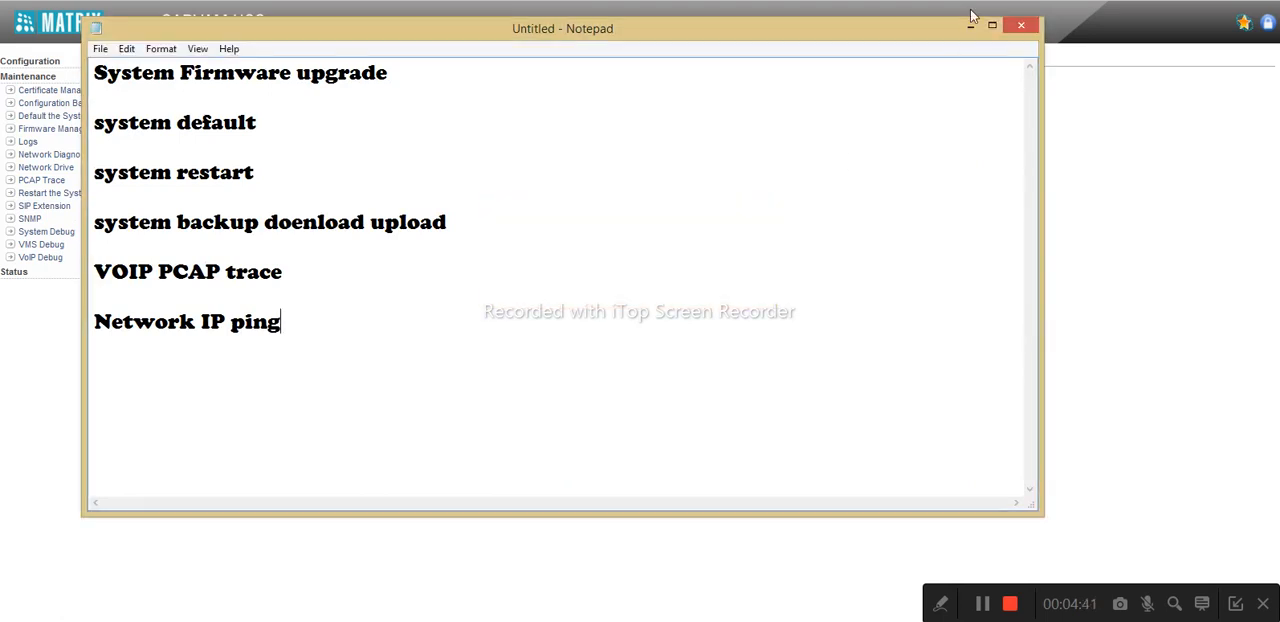
left_click(968, 26)
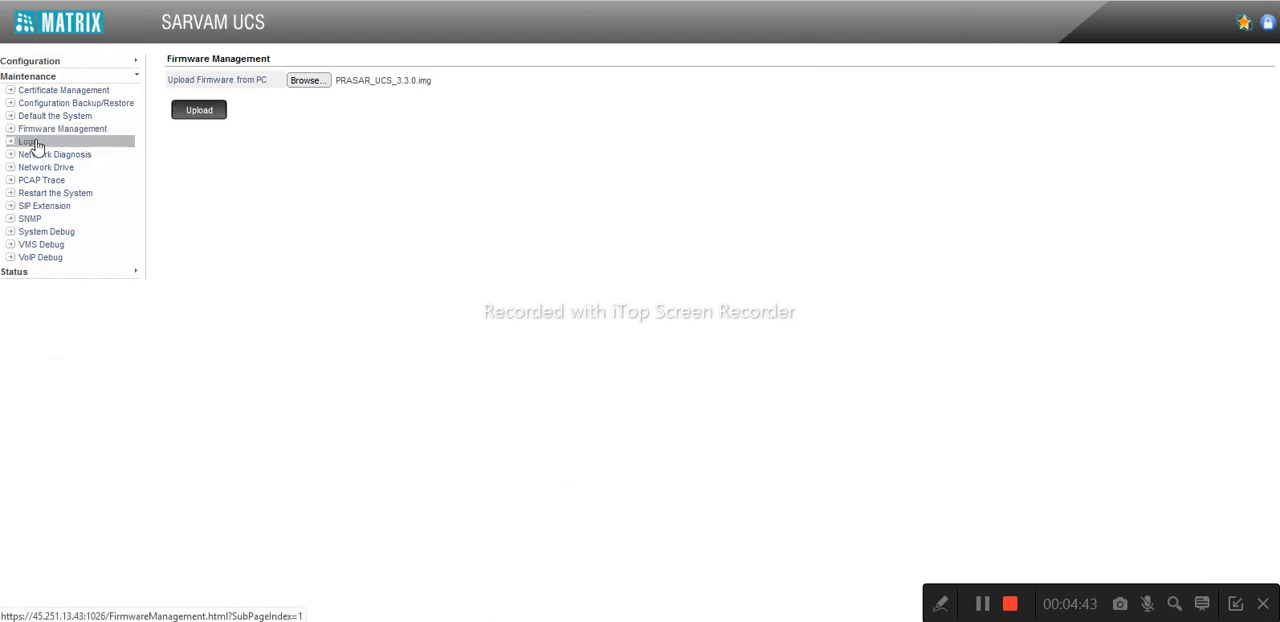
left_click(90, 107)
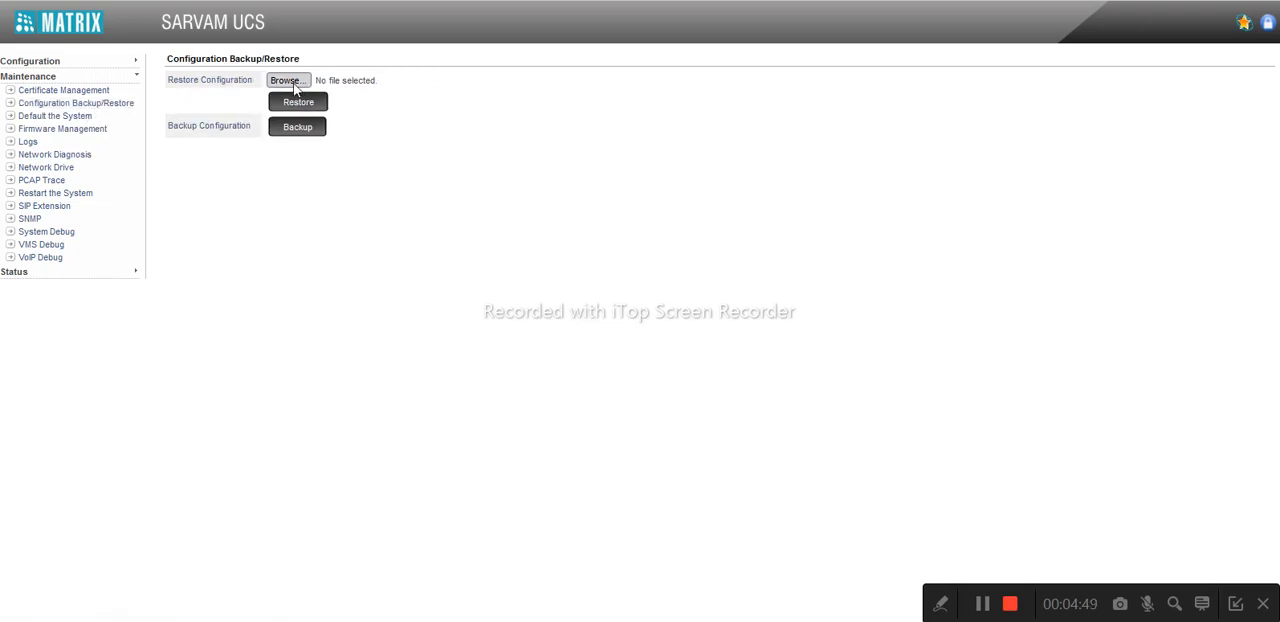
left_click(296, 130)
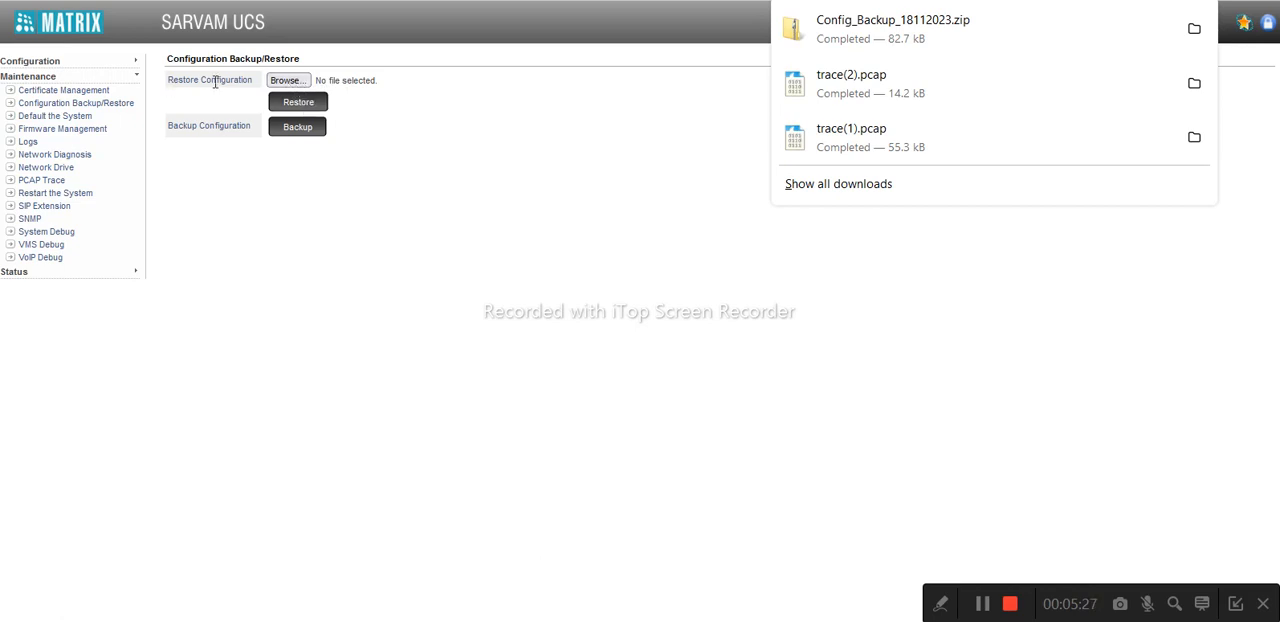
Select Config_Backup_18112023.zip from the Downloads folder as the configuration file to restore
left_click(289, 81)
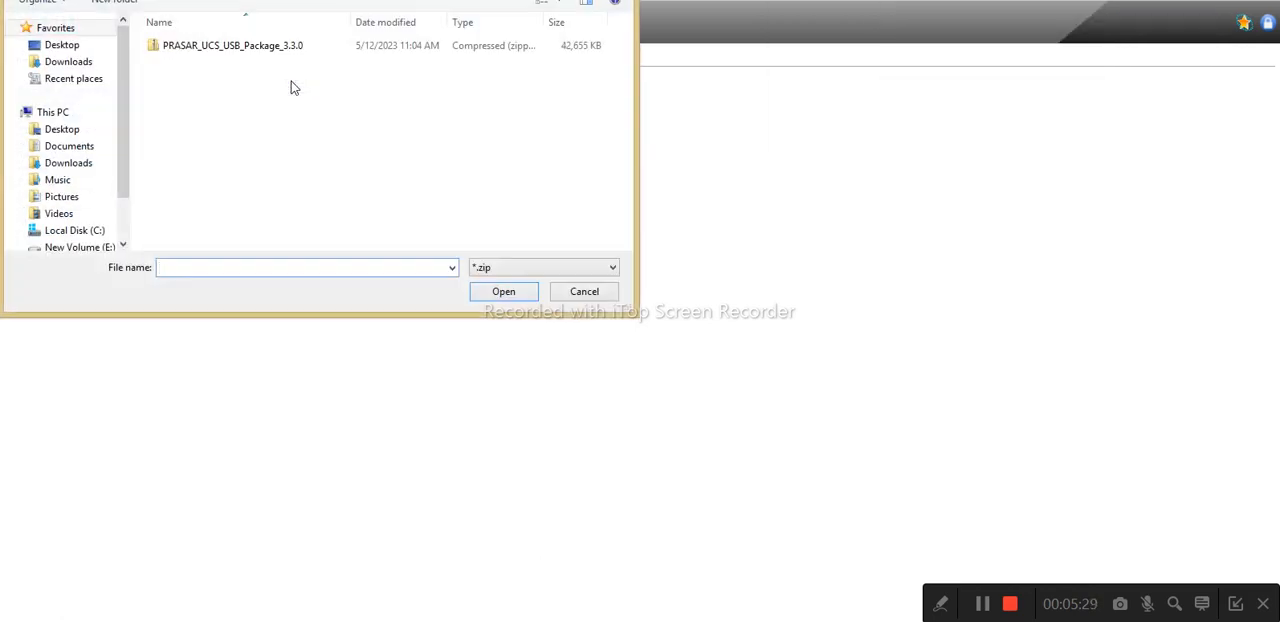
left_click(76, 65)
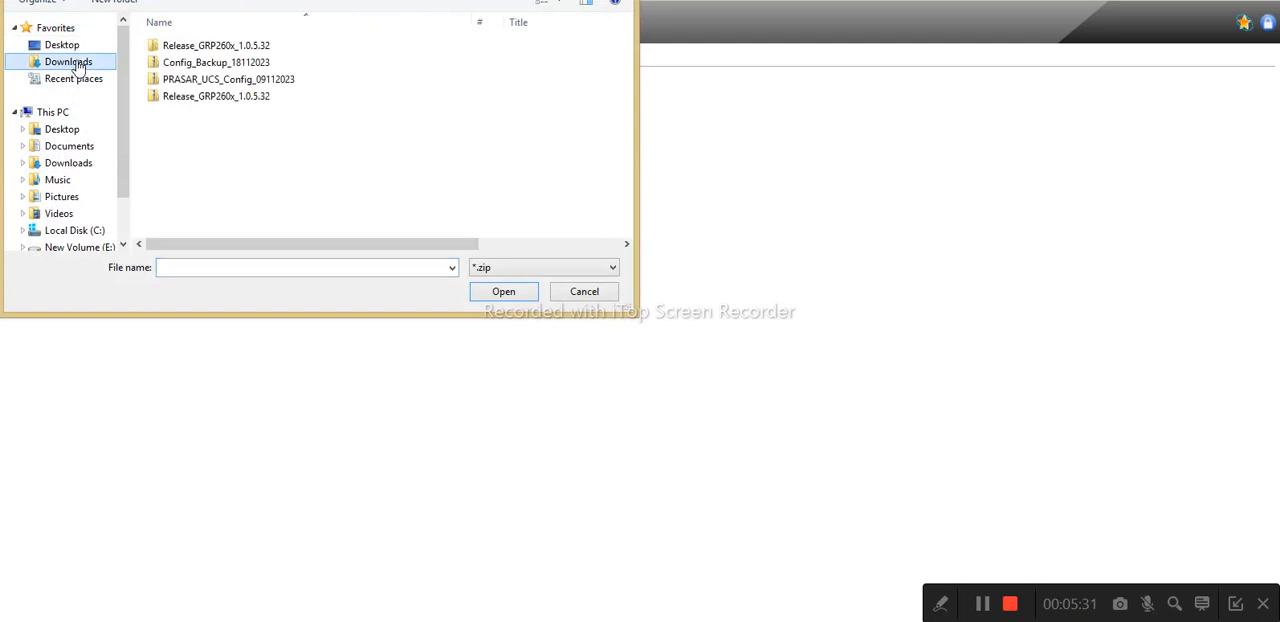
double_click(223, 67)
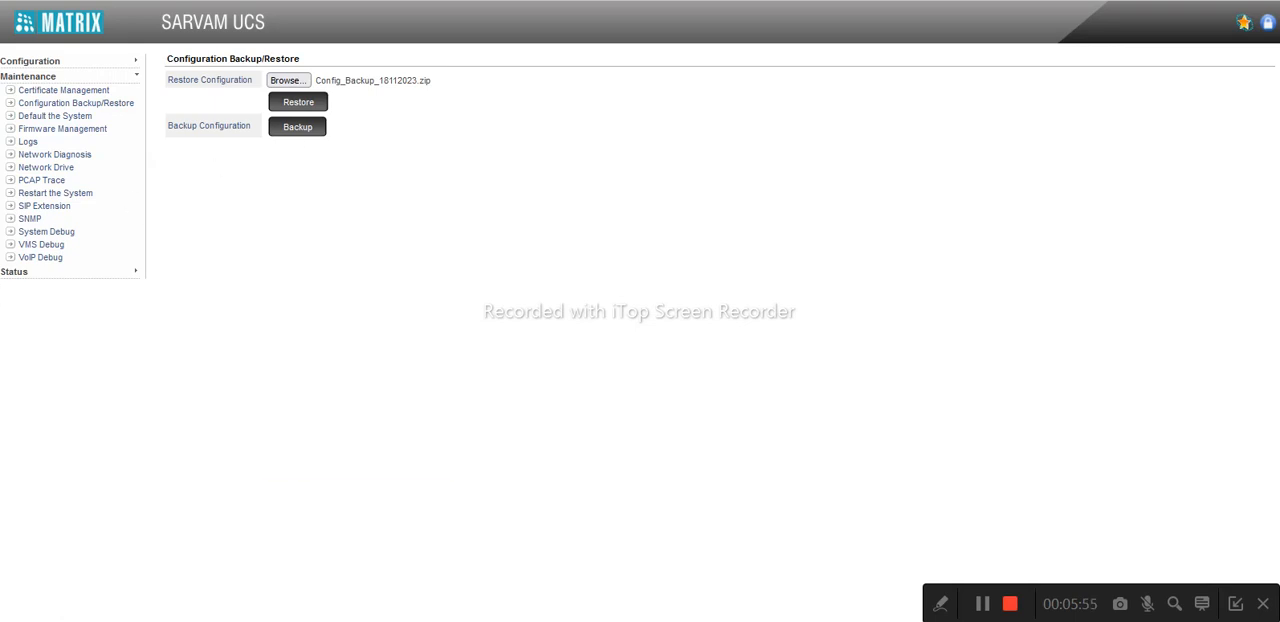
Consult the Notepad topic list, run and stop a local PCAP trace on LAN and WAN, and save the trace file
left_click(410, 621)
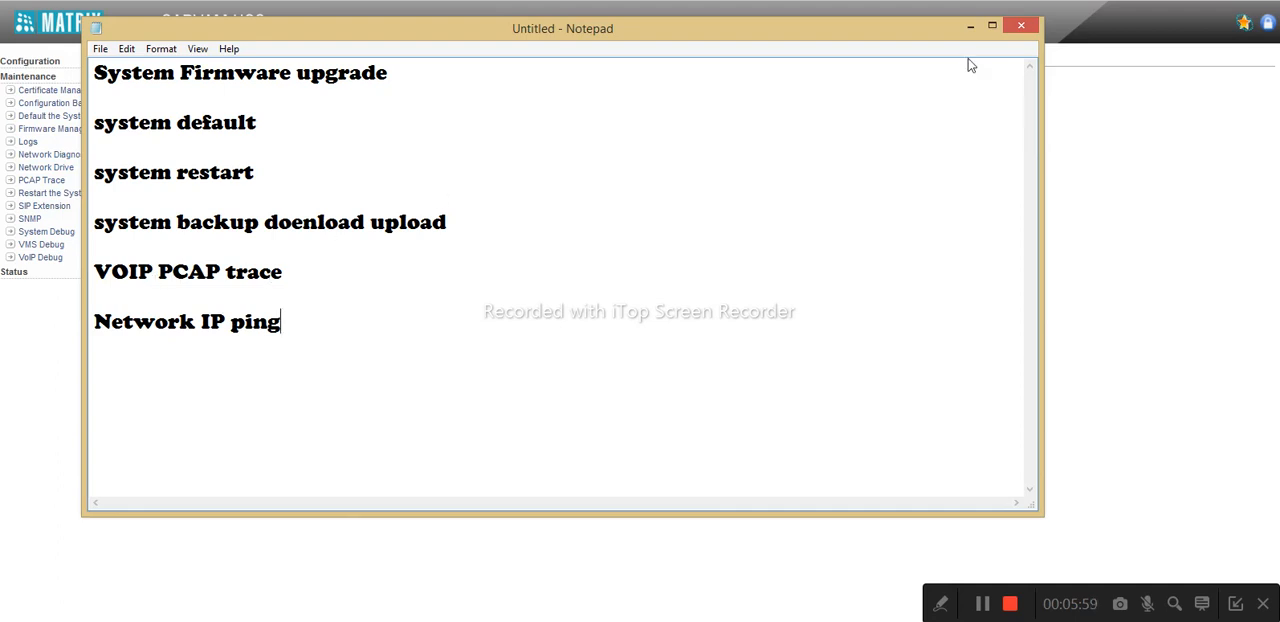
left_click(970, 26)
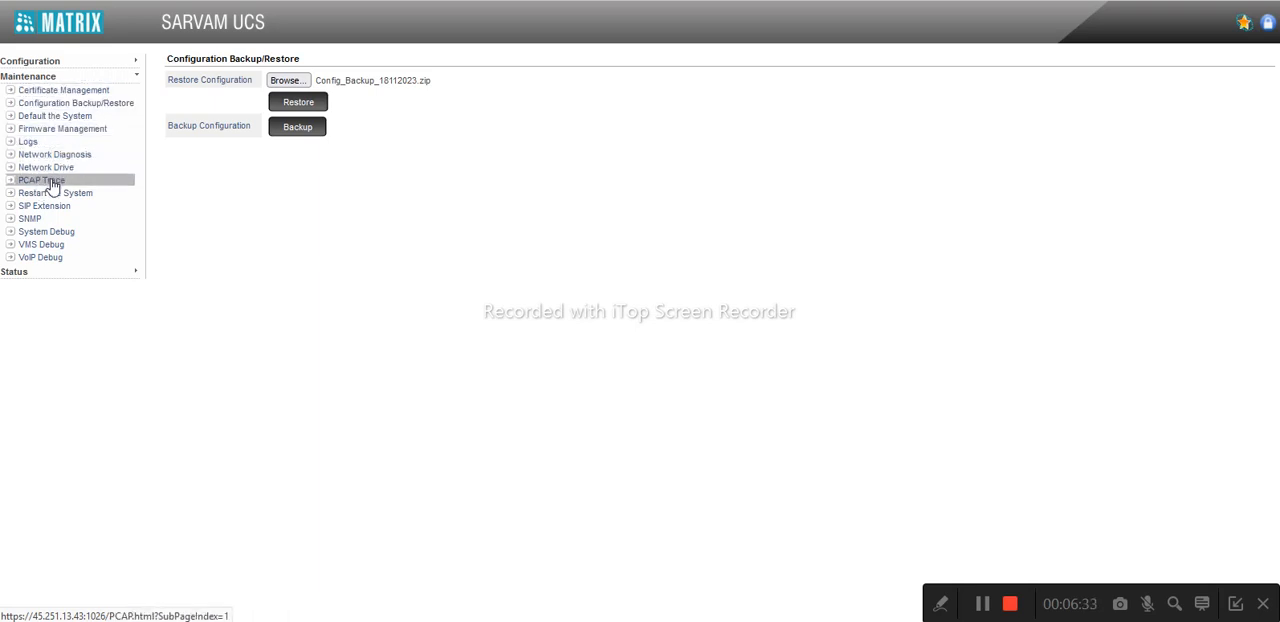
left_click(53, 183)
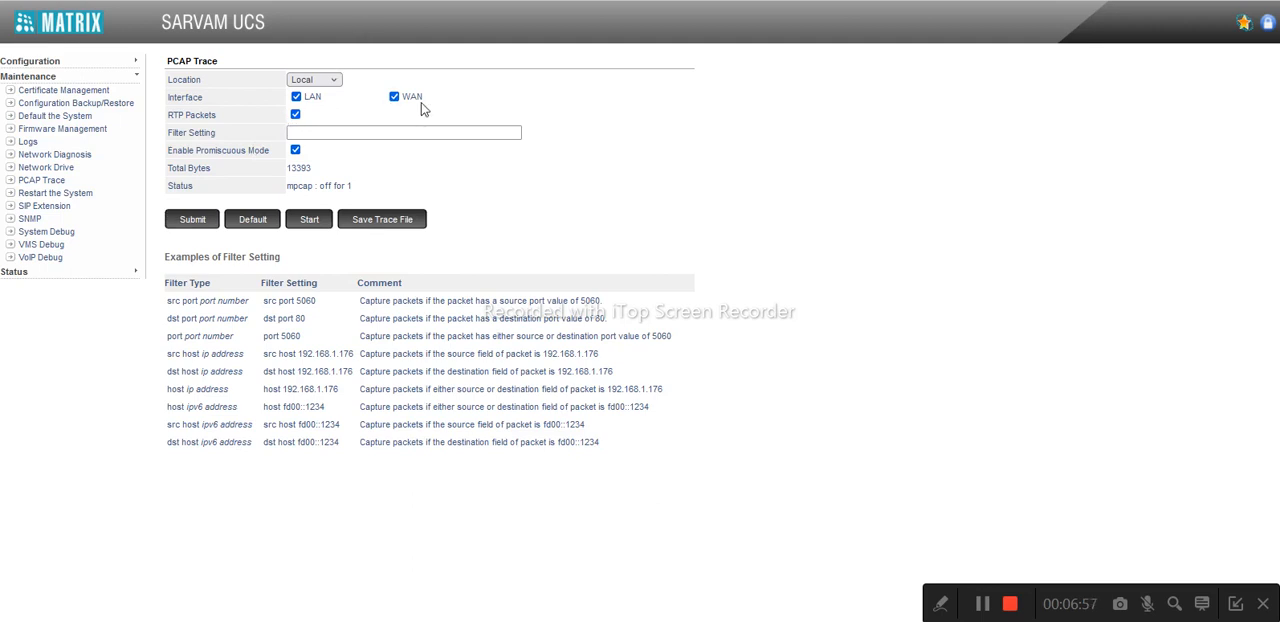
left_click(326, 226)
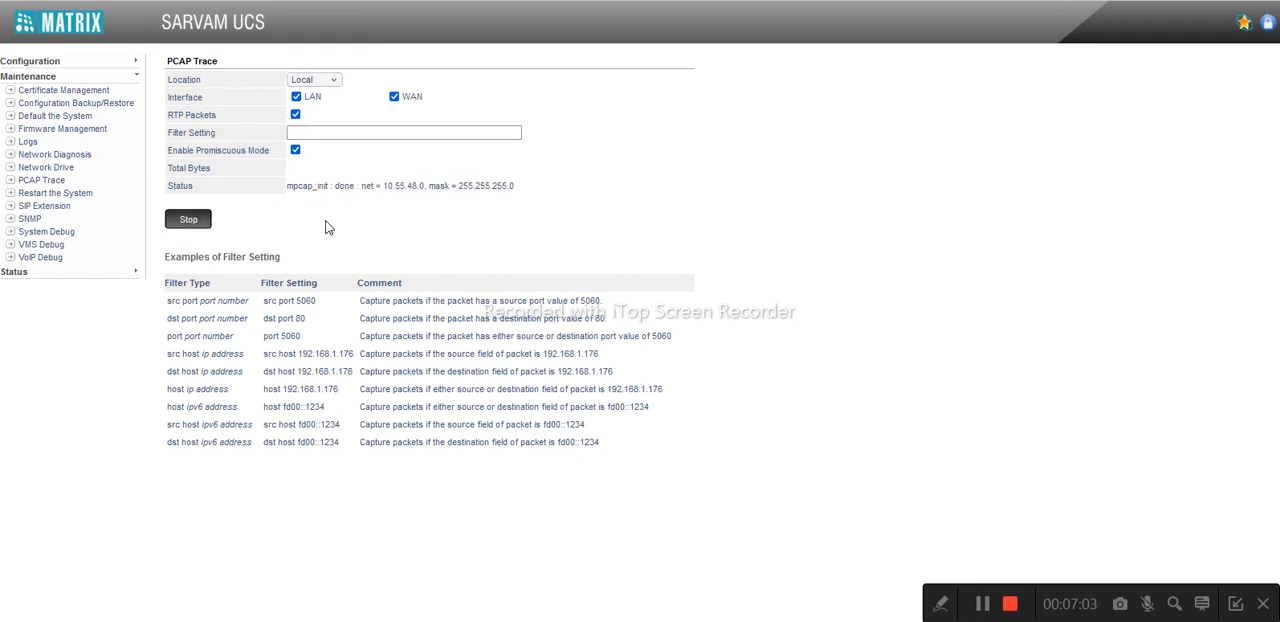
left_click(196, 222)
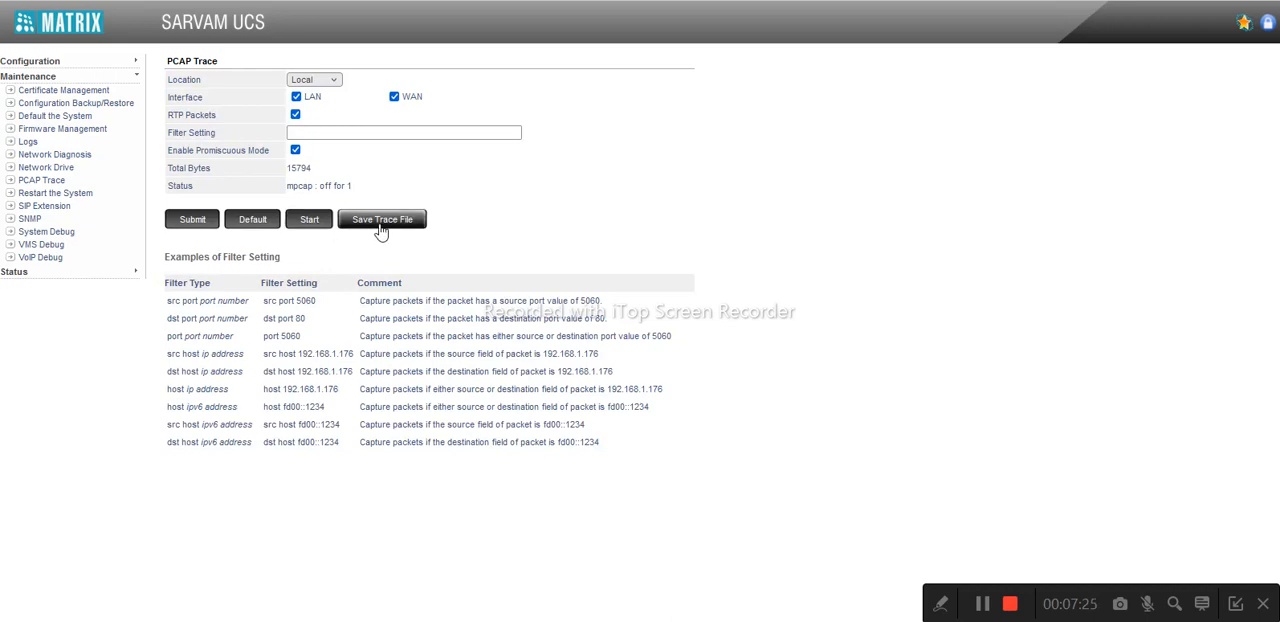
left_click(381, 222)
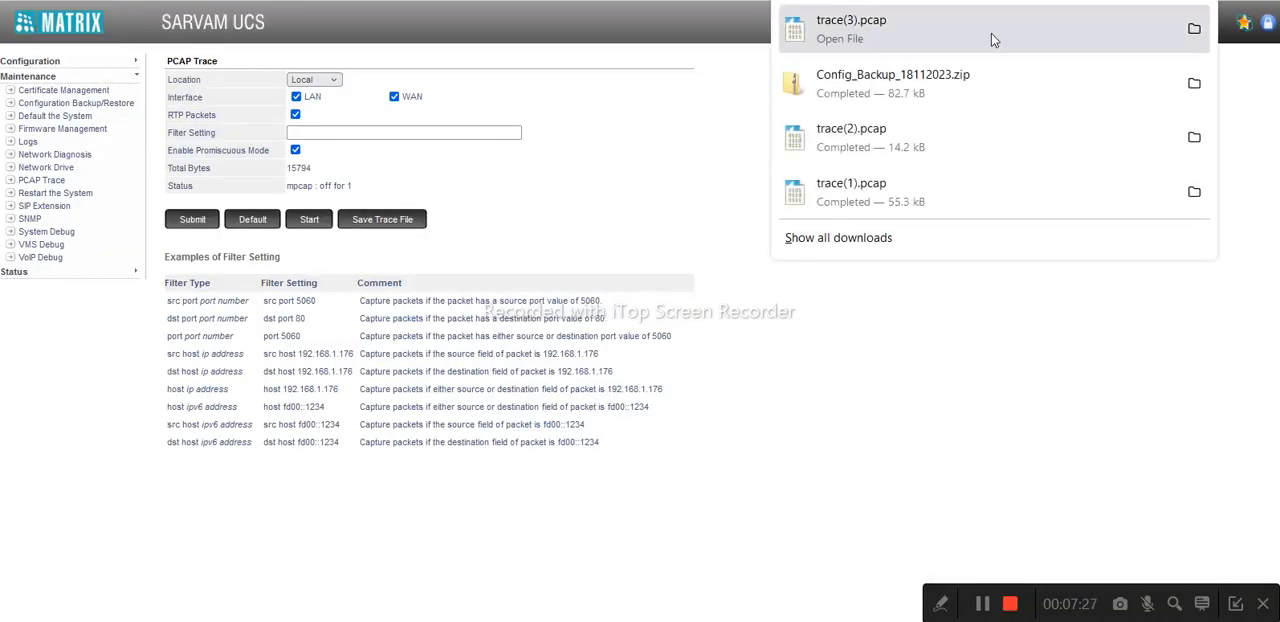
Open the downloaded trace(3).pcap in Wireshark, check its VoIP calls list, and close that list
left_click(874, 38)
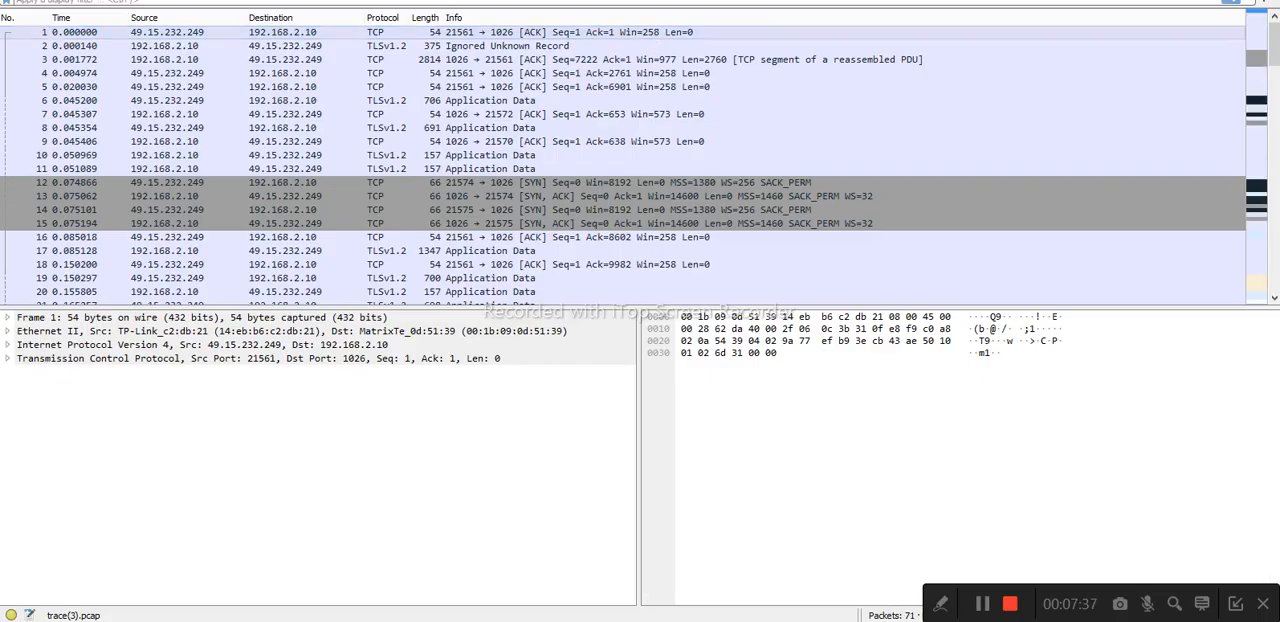
key("alt+y")
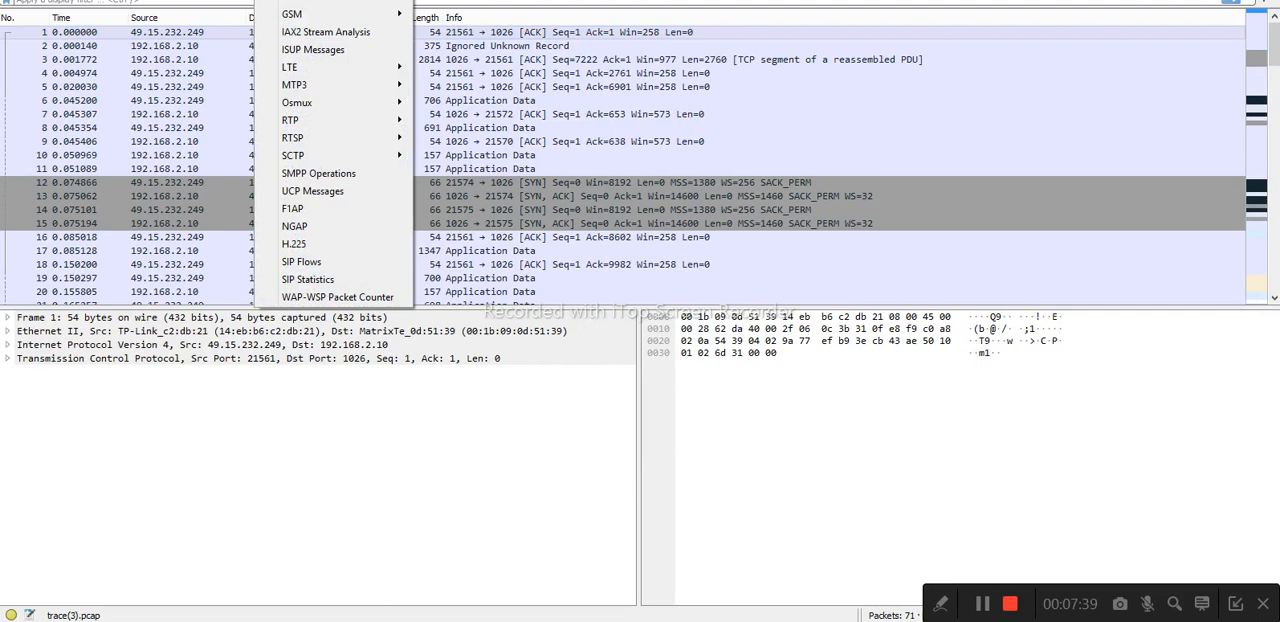
key("Return")
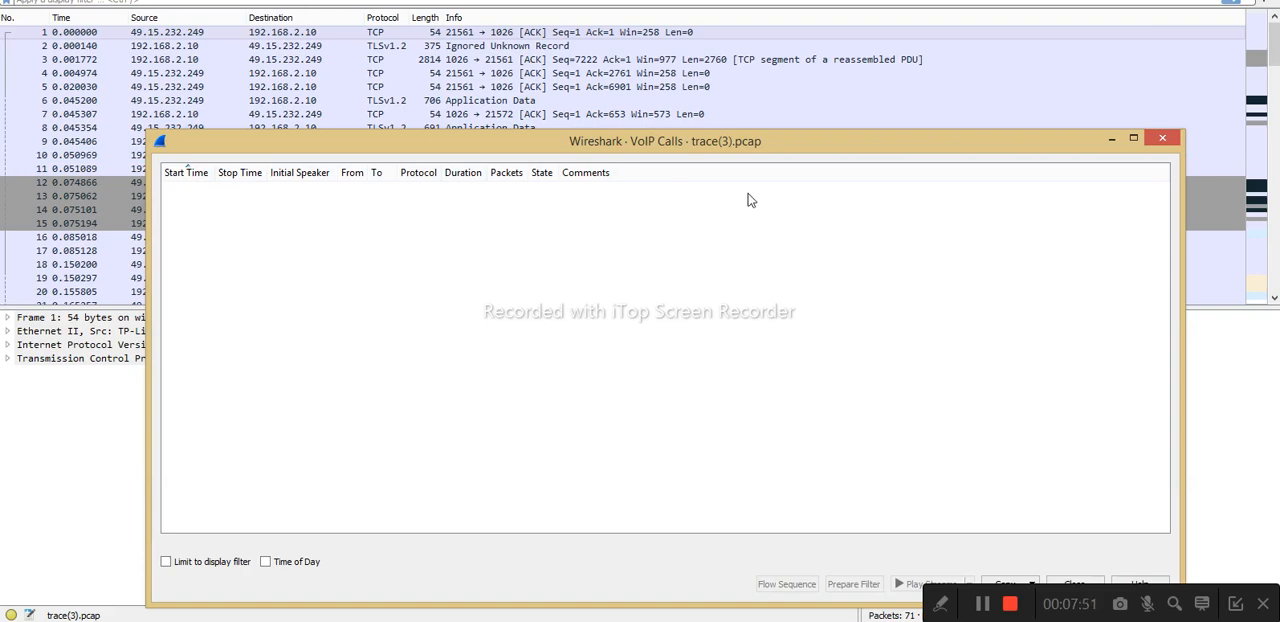
left_click(1161, 138)
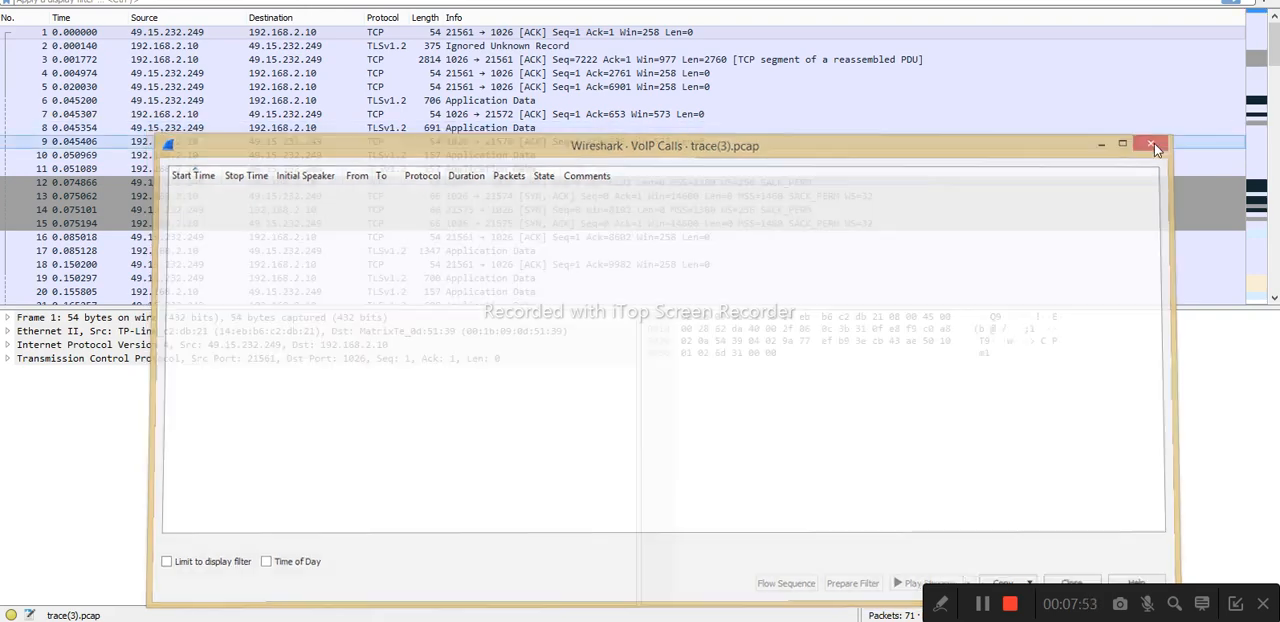
Switch from Wireshark to the Notepad topic list, check the next topic, and return to the SARVAM UCS page
key("alt+Tab")
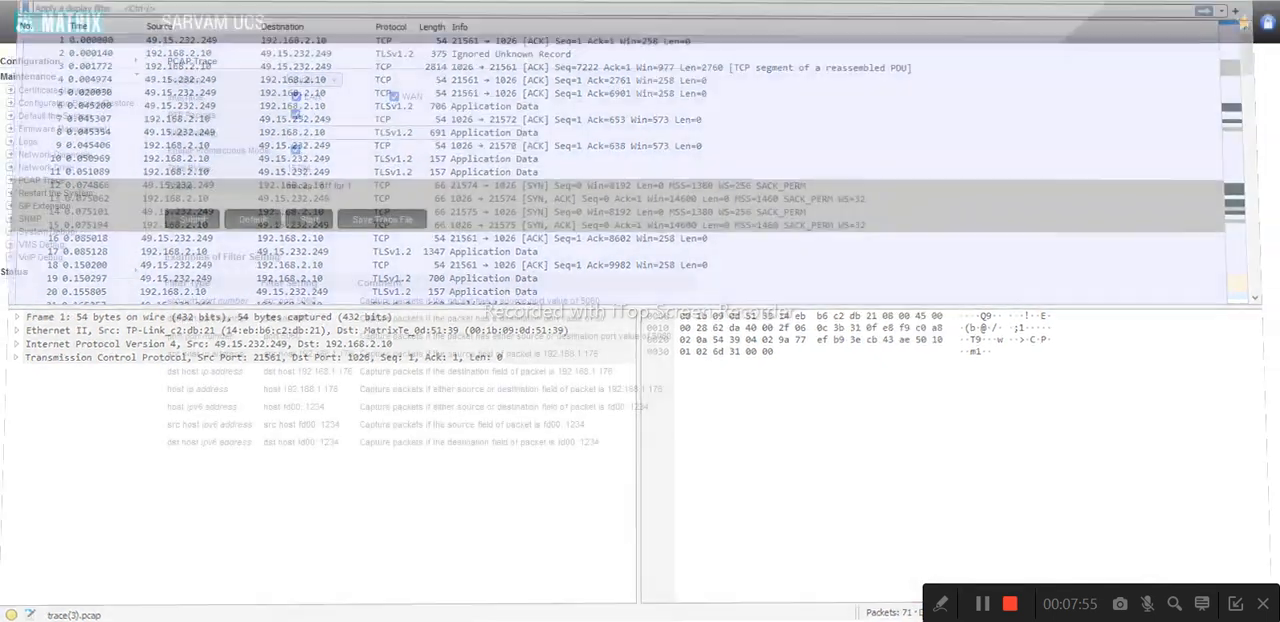
key("alt+Tab")
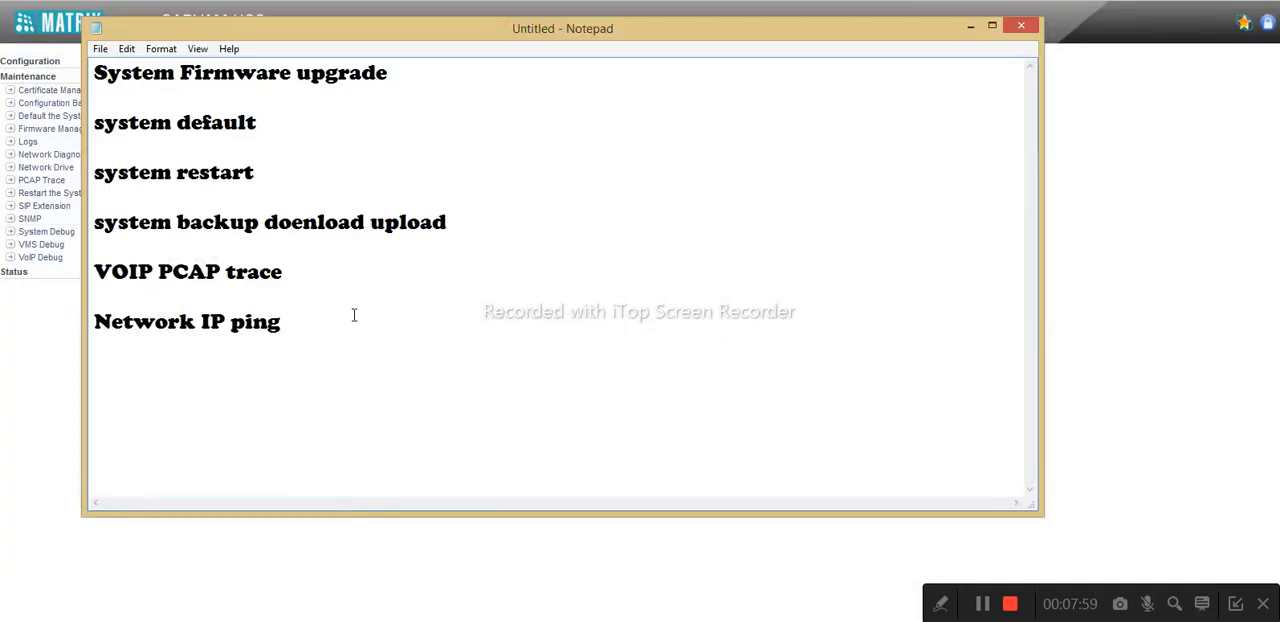
left_click(966, 27)
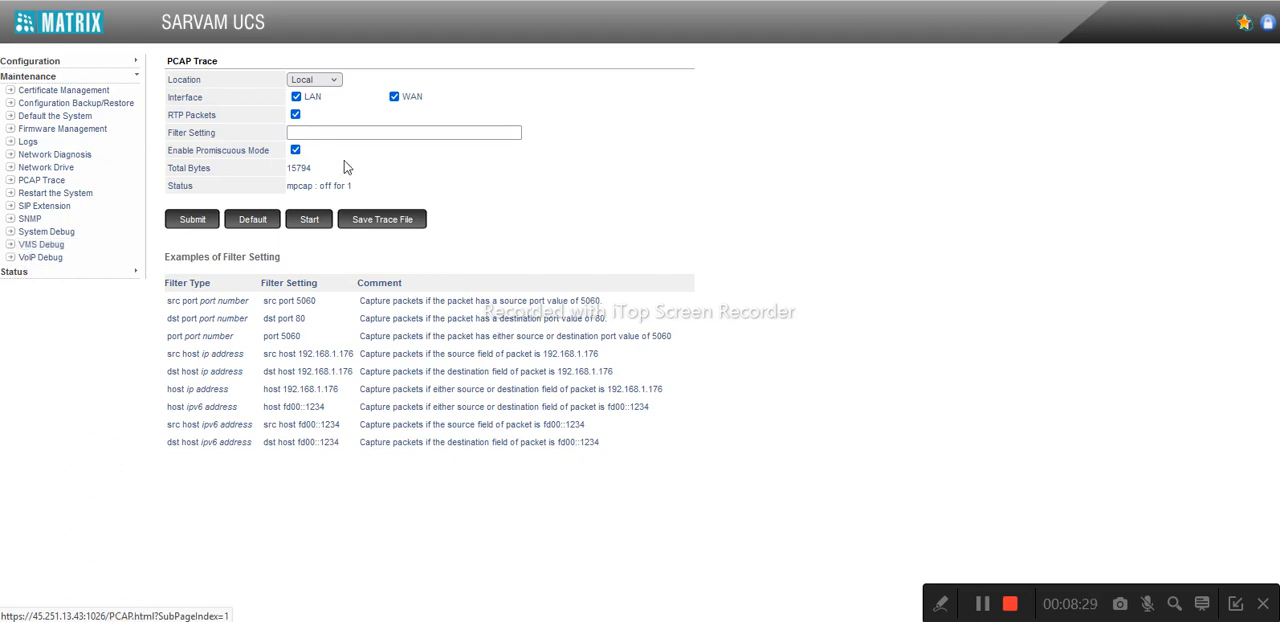
Disconnect the computer from the Redmi 10 Wi-Fi network, reconnect to it, and close the network settings
left_click(1226, 620)
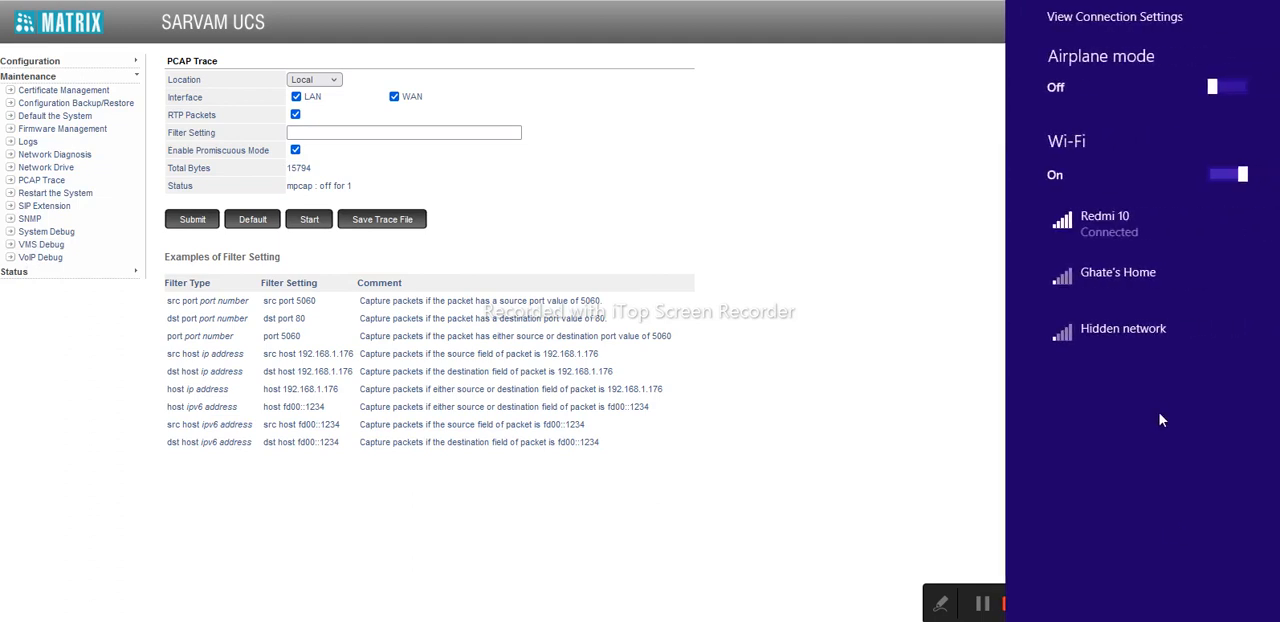
left_click(1126, 240)
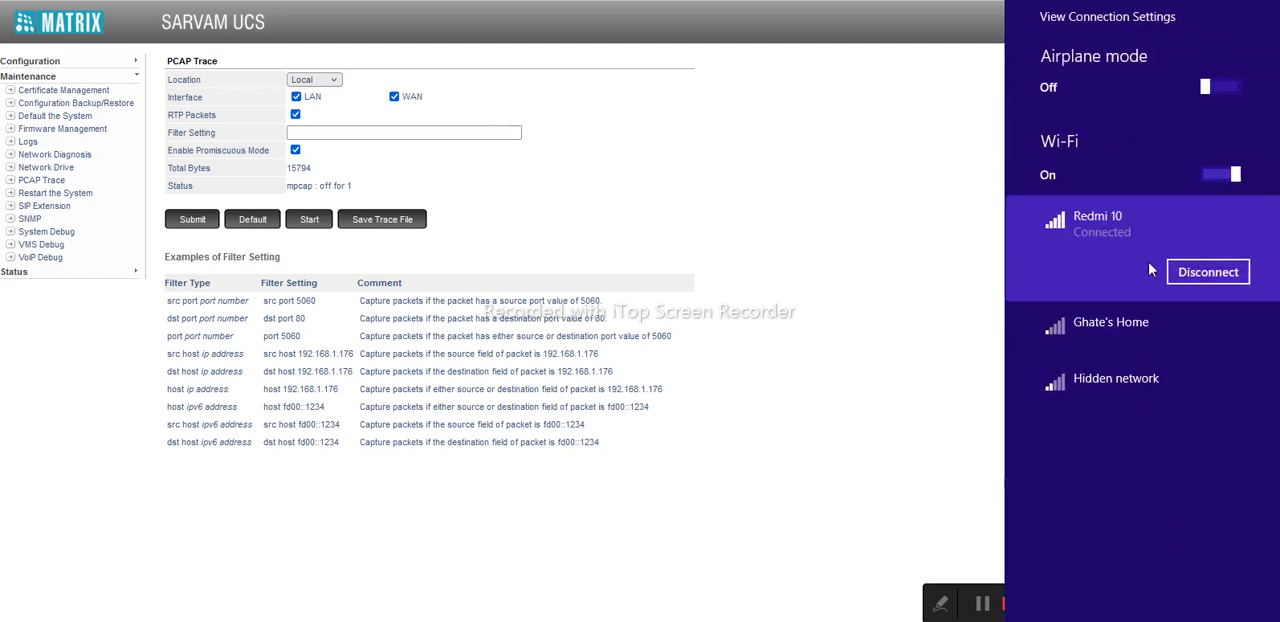
left_click(1198, 278)
left_click(1192, 238)
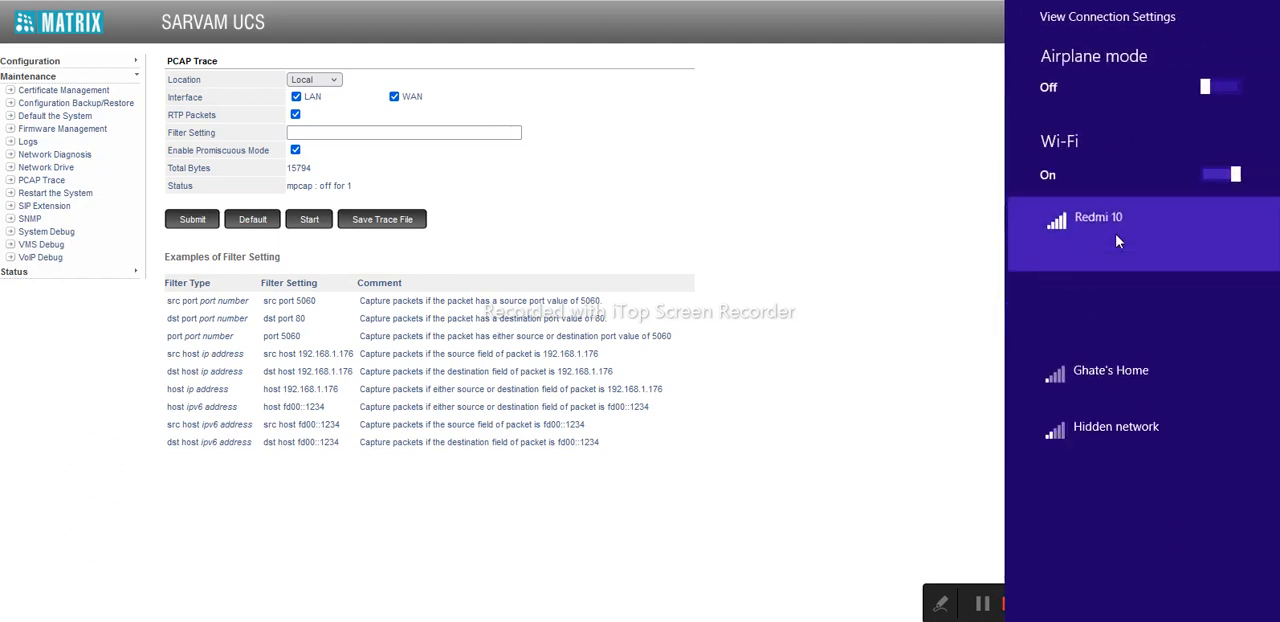
left_click(1218, 324)
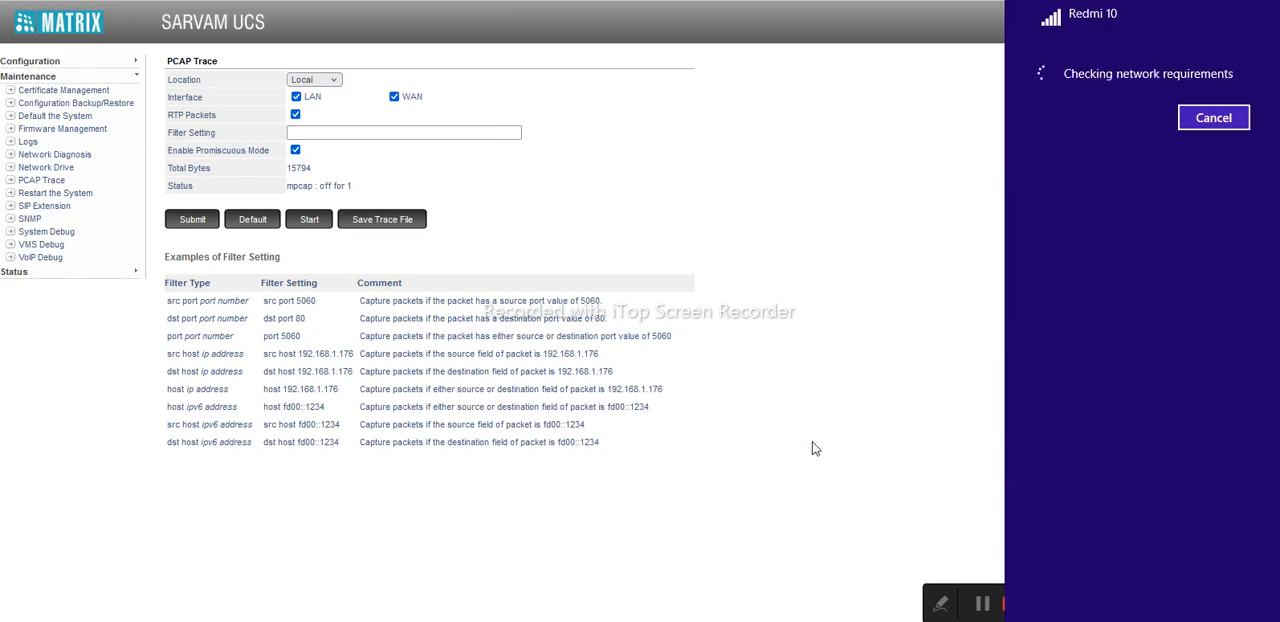
left_click(618, 287)
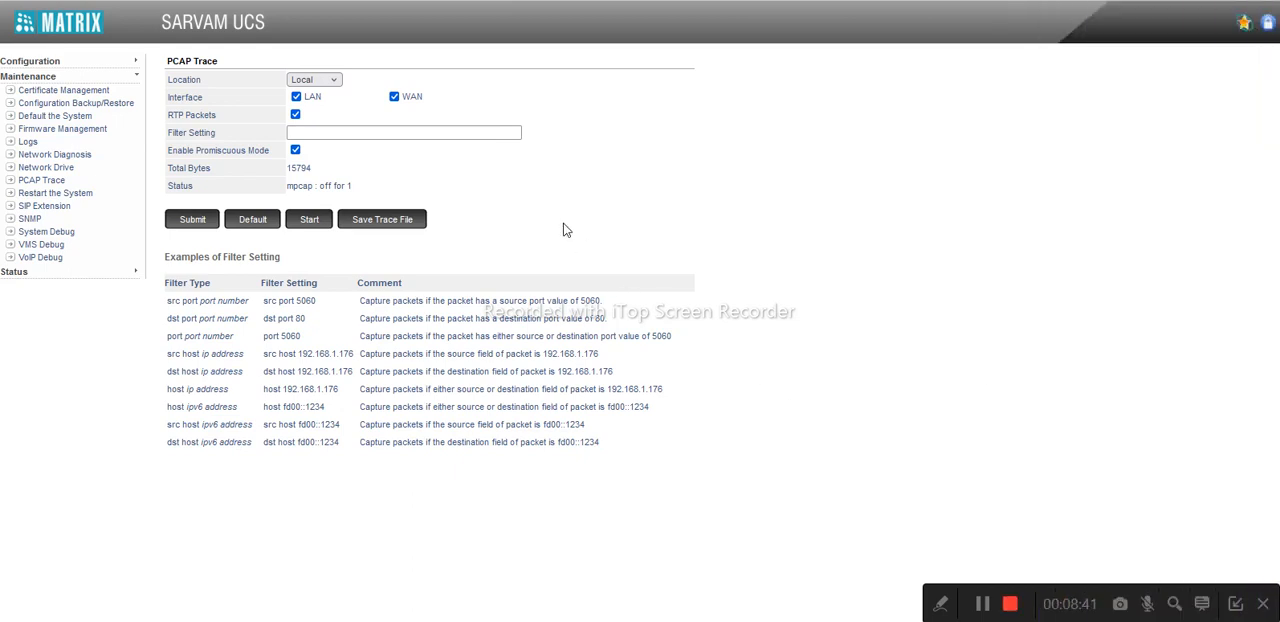
Run a network diagnosis ping to 8.8.8.8, clearing and re-entering the IP address
left_click(78, 158)
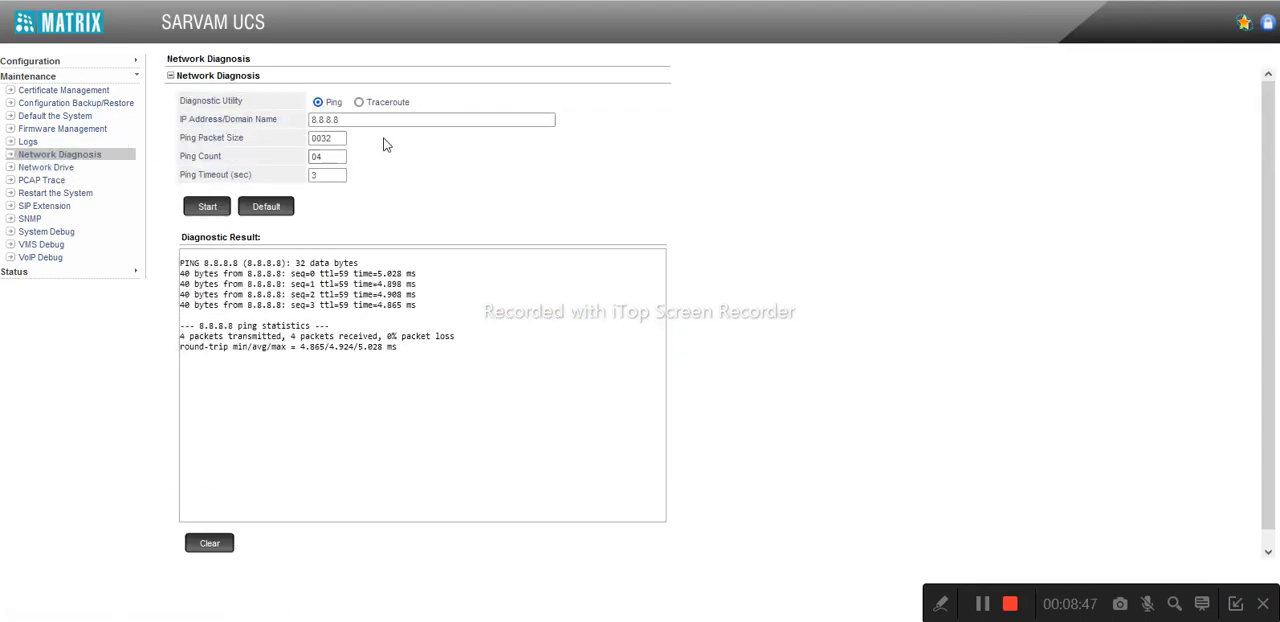
left_click(355, 119)
key("BackSpace")
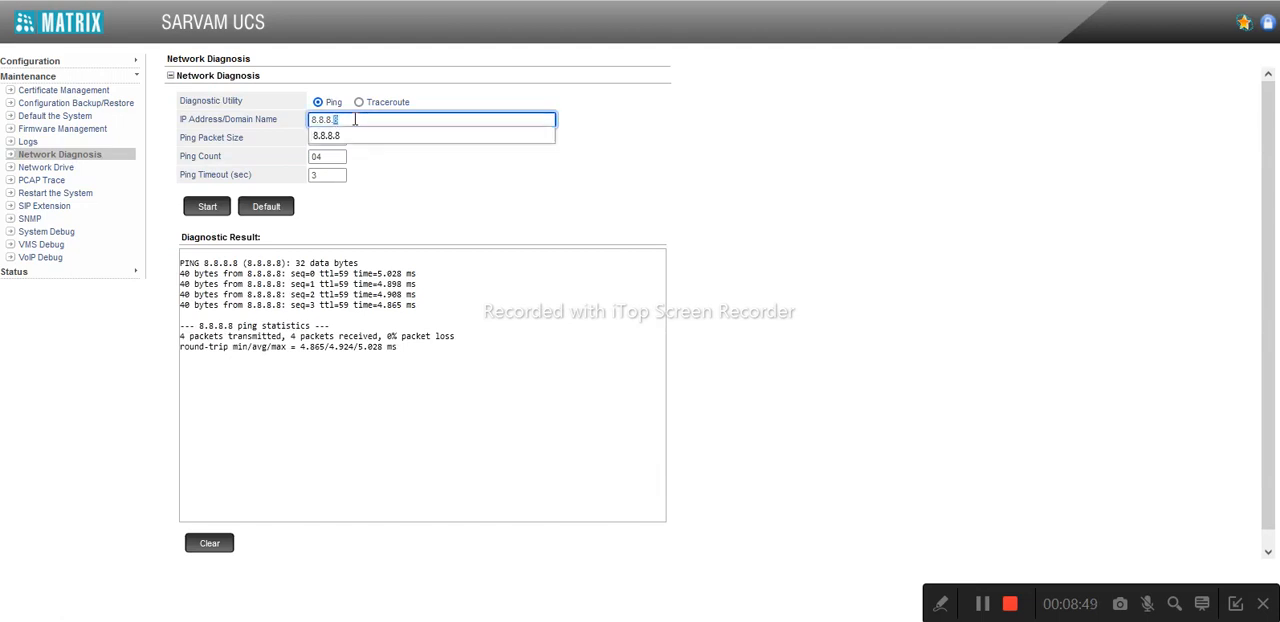
key("BackSpace")
key("BackSpace")
key("BackSpace")
key("BackSpace")
key("BackSpace")
key("BackSpace")
key("BackSpace")
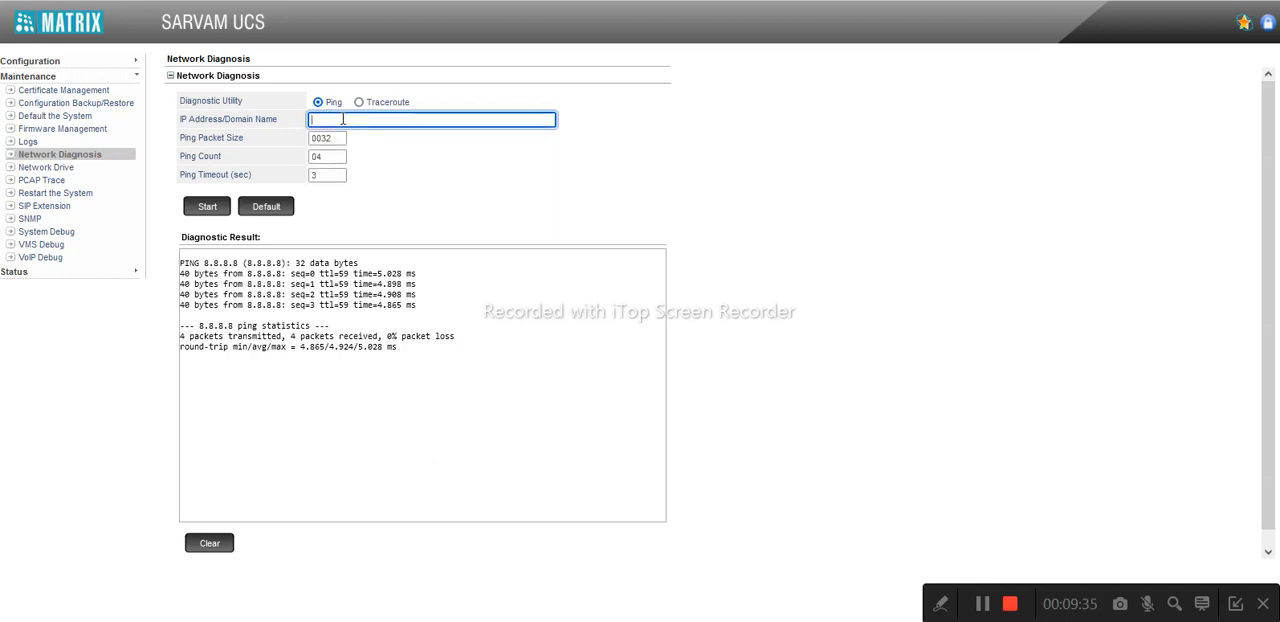
type("8.8.8.8")
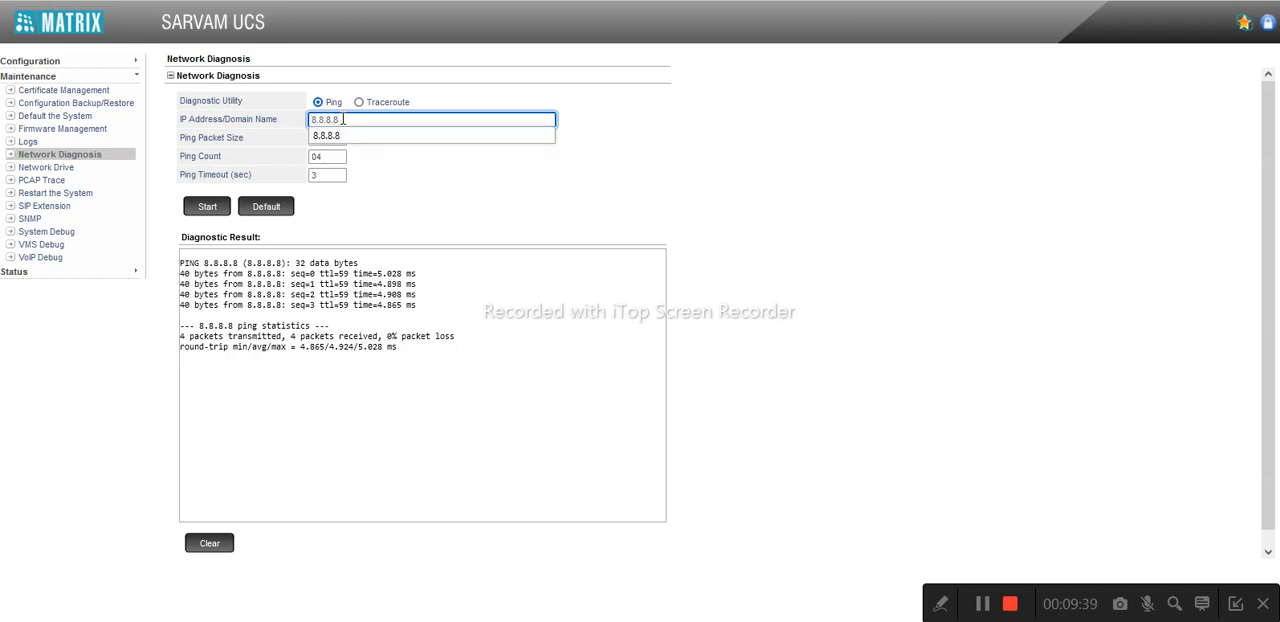
left_click(210, 206)
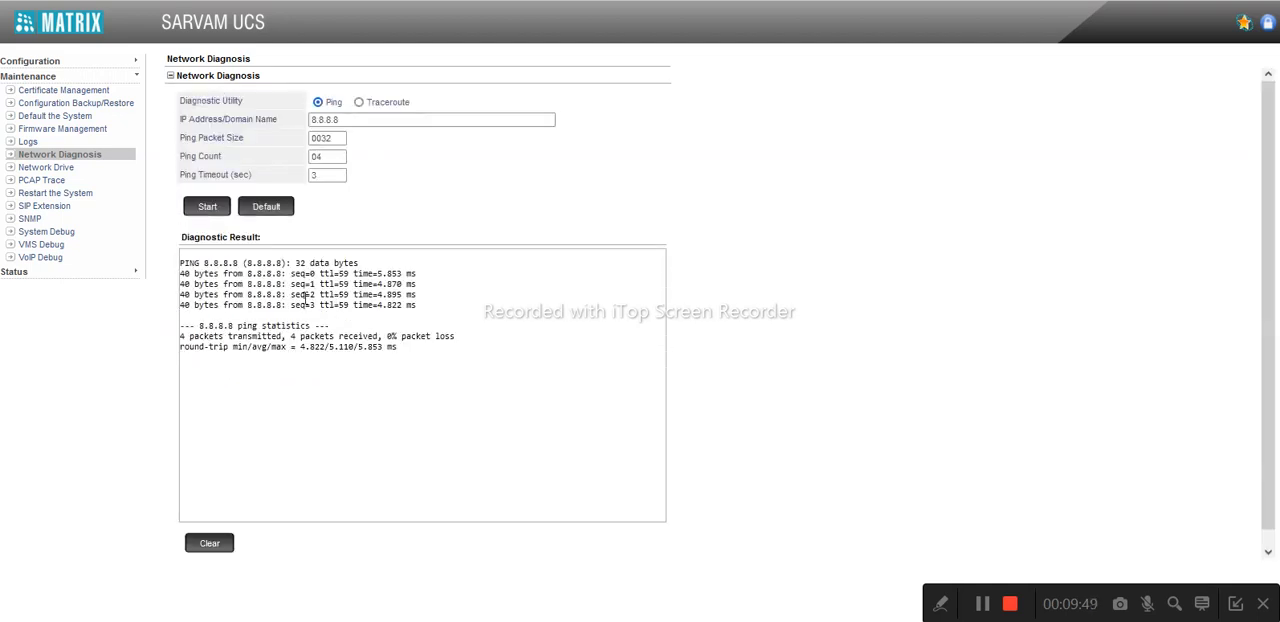
Collapse the ping section, expand the connectivity section, and run the APNS and FCM connectivity test
left_click(193, 80)
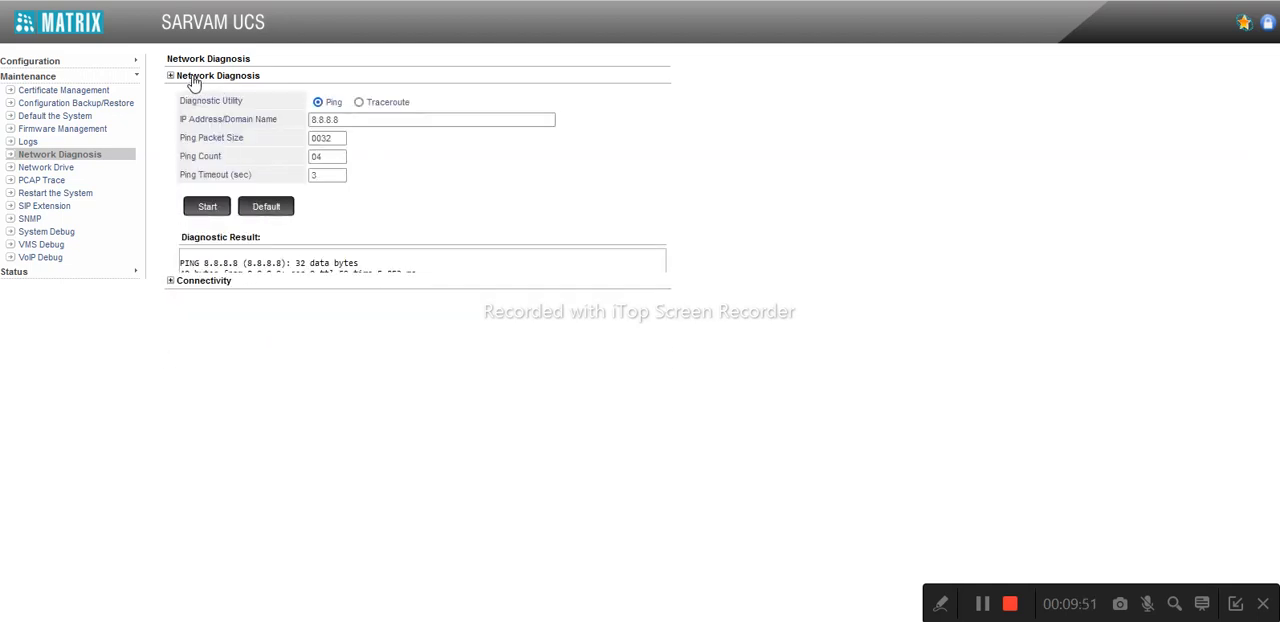
left_click(197, 95)
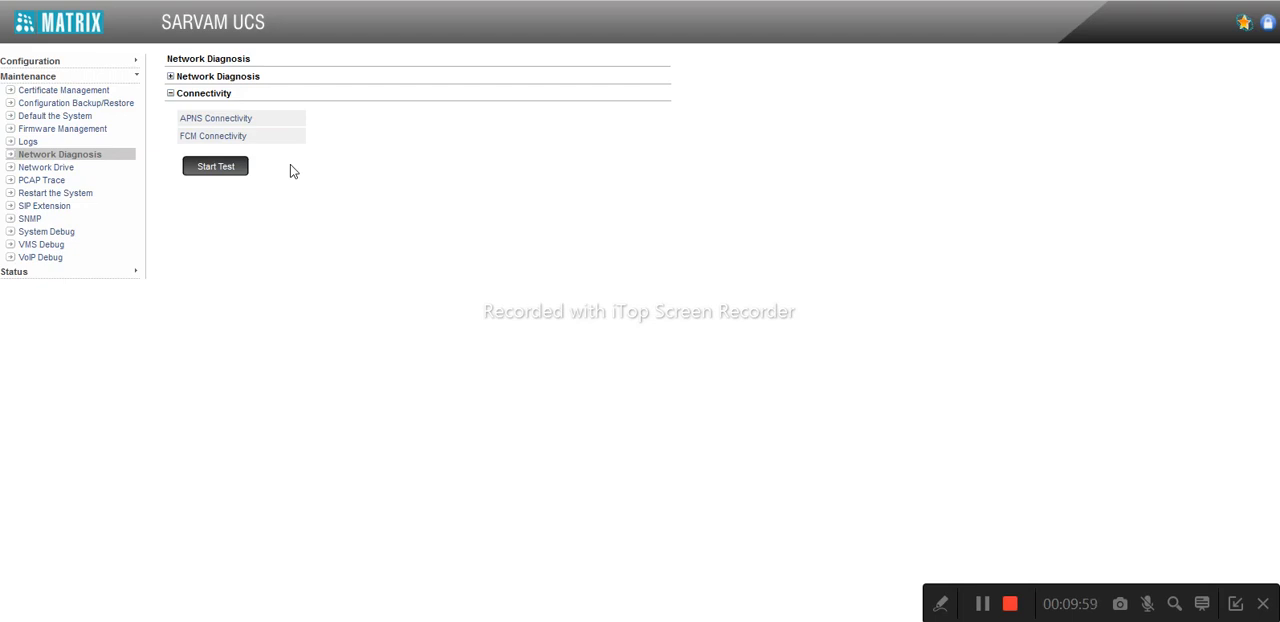
left_click(222, 169)
Examine the results of the APNS and FCM connectivity test
double_click(357, 146)
double_click(340, 120)
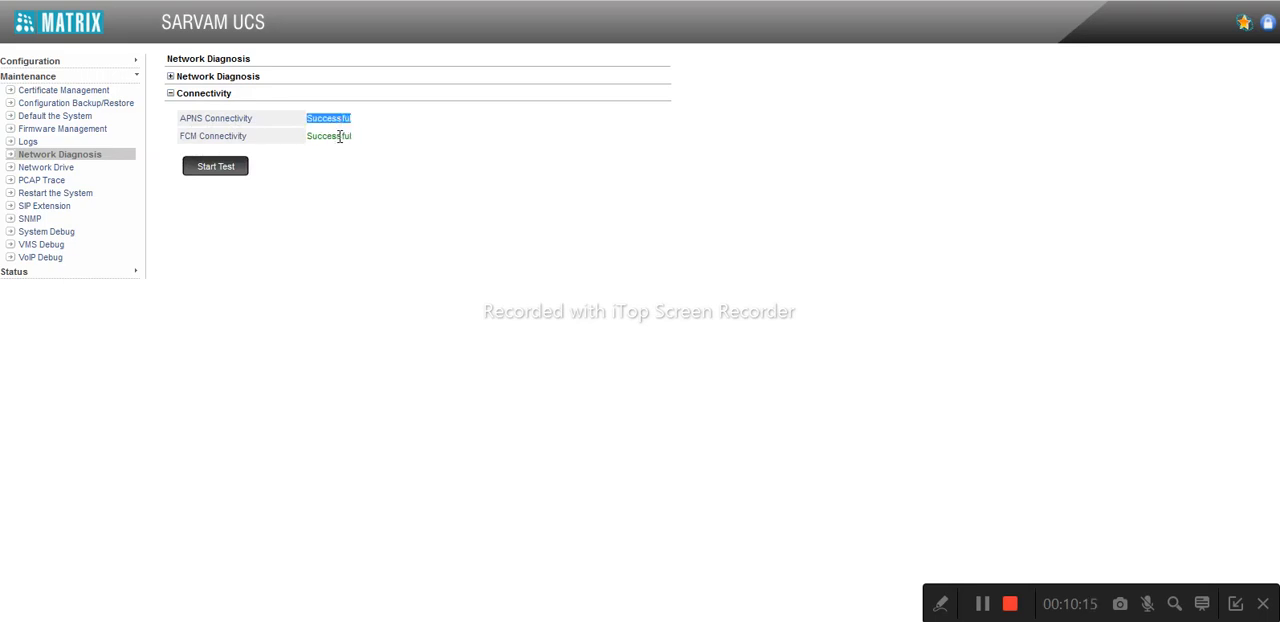
double_click(341, 136)
double_click(337, 118)
double_click(313, 137)
double_click(333, 120)
double_click(328, 138)
double_click(337, 118)
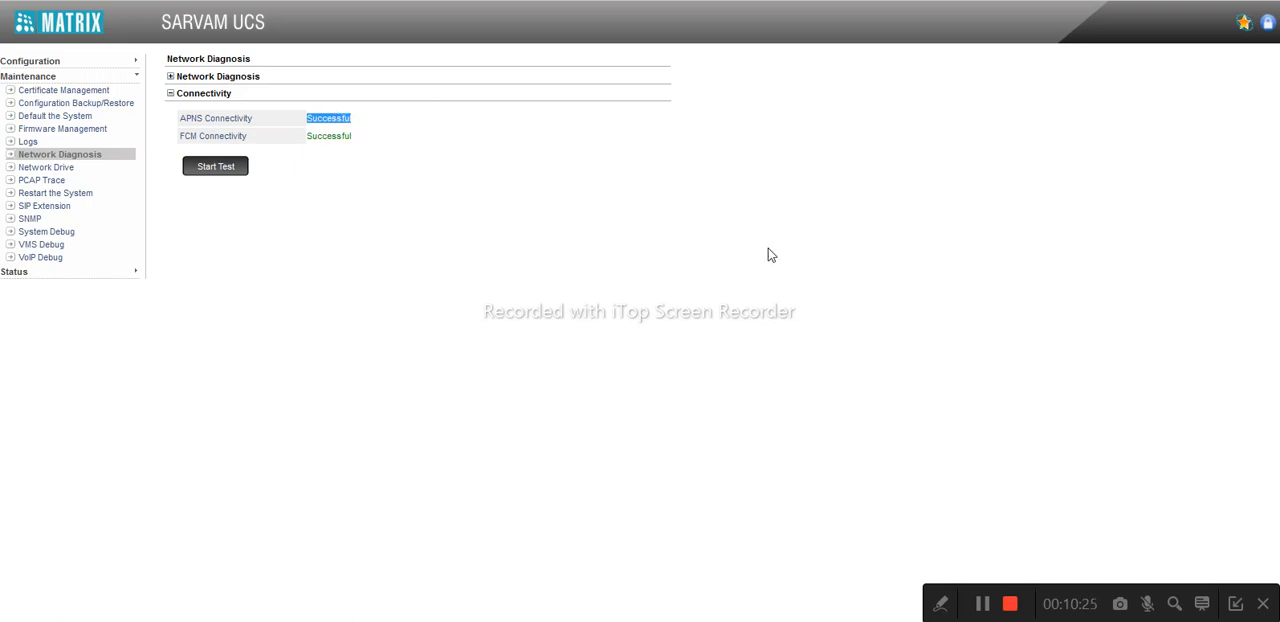